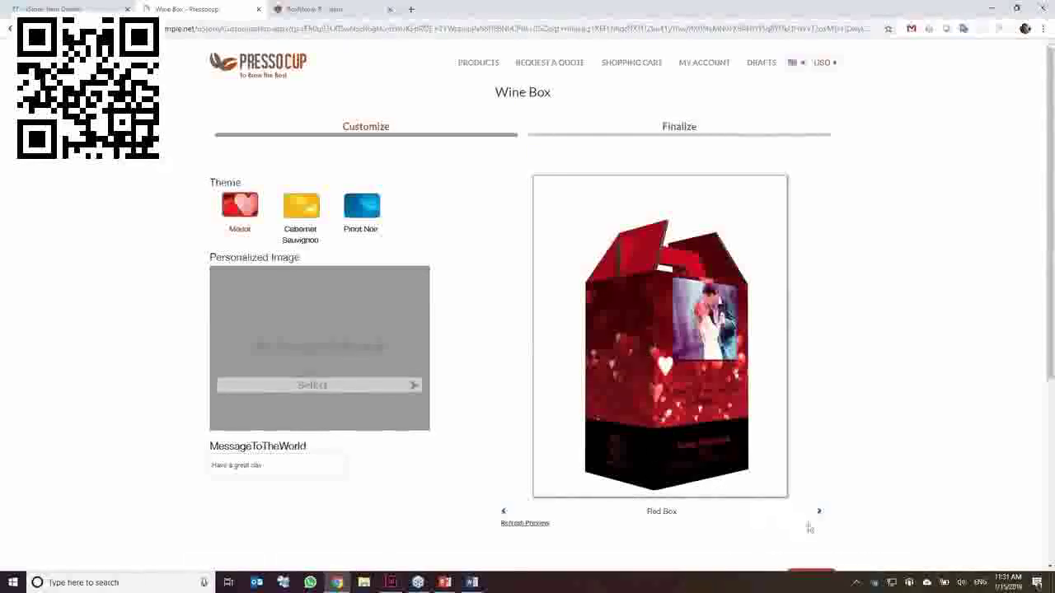
# - Choose the Pinot Noir theme for the wine box and use the first wedding couple photo as its personalized image
pyautogui.click(819, 513)
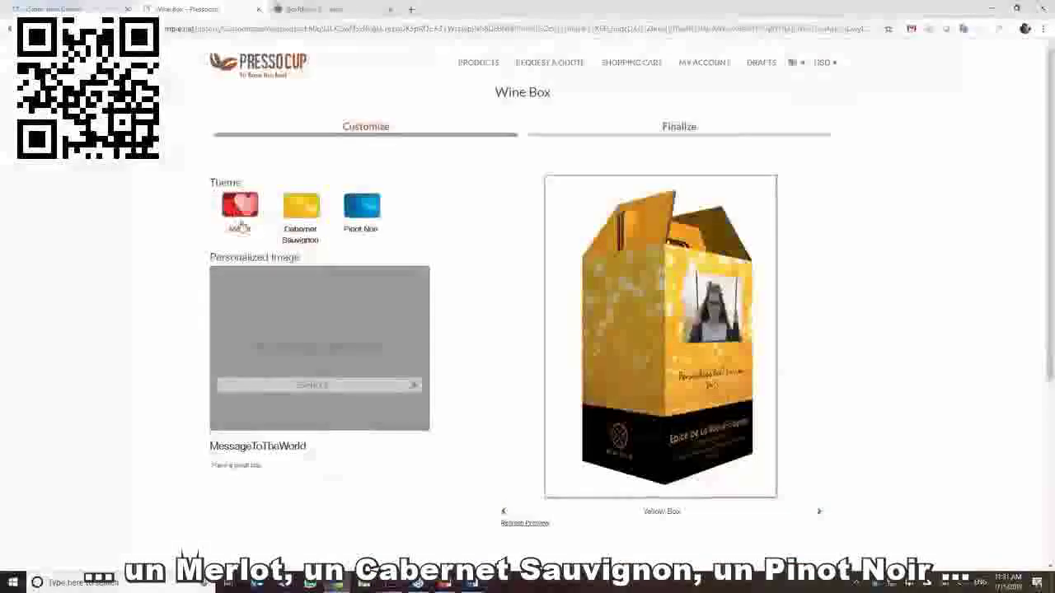
pyautogui.click(361, 214)
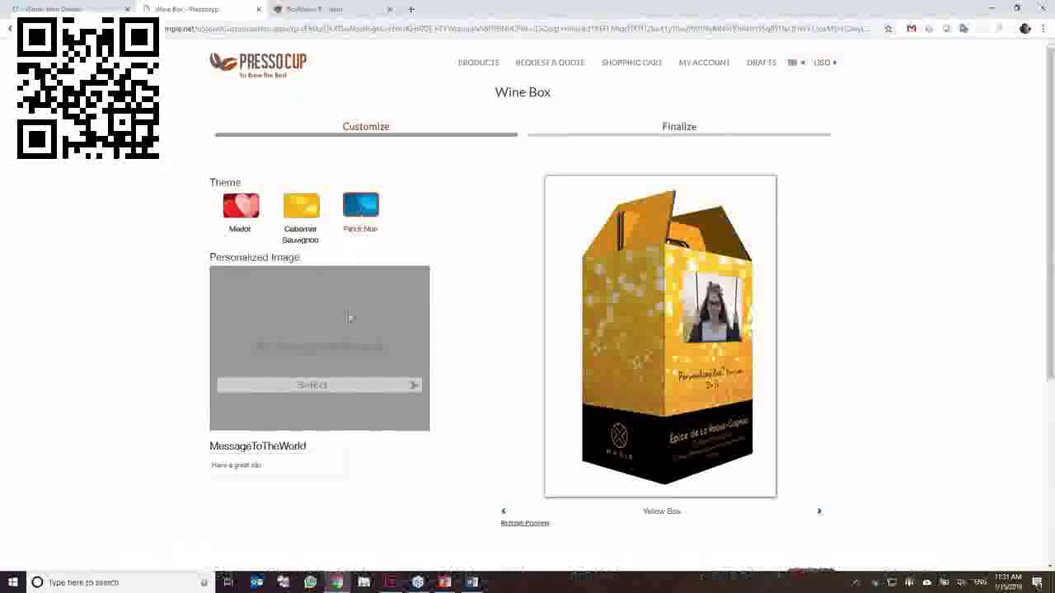
pyautogui.click(326, 390)
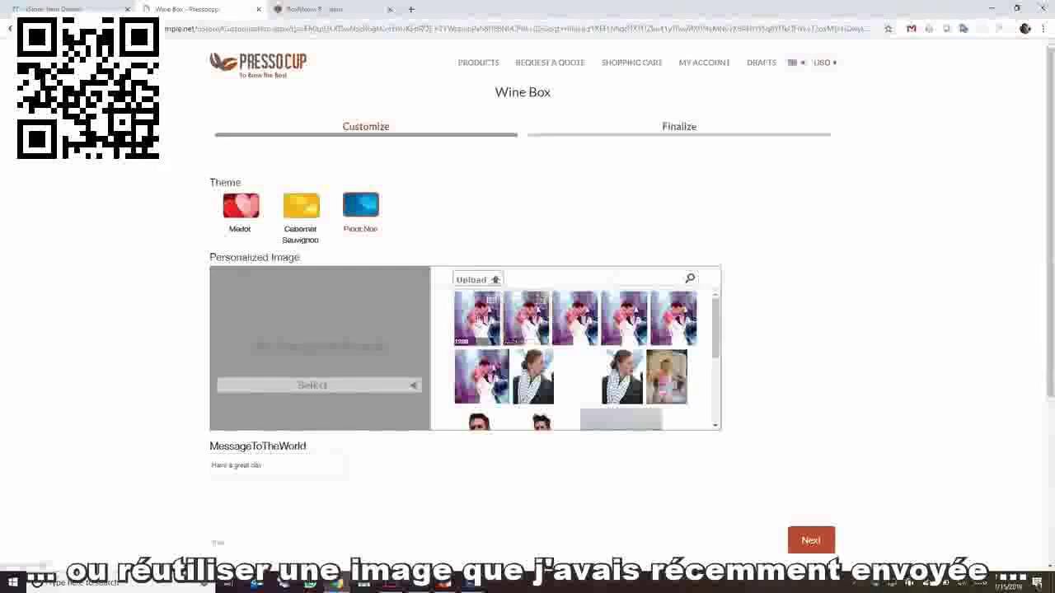
pyautogui.click(487, 318)
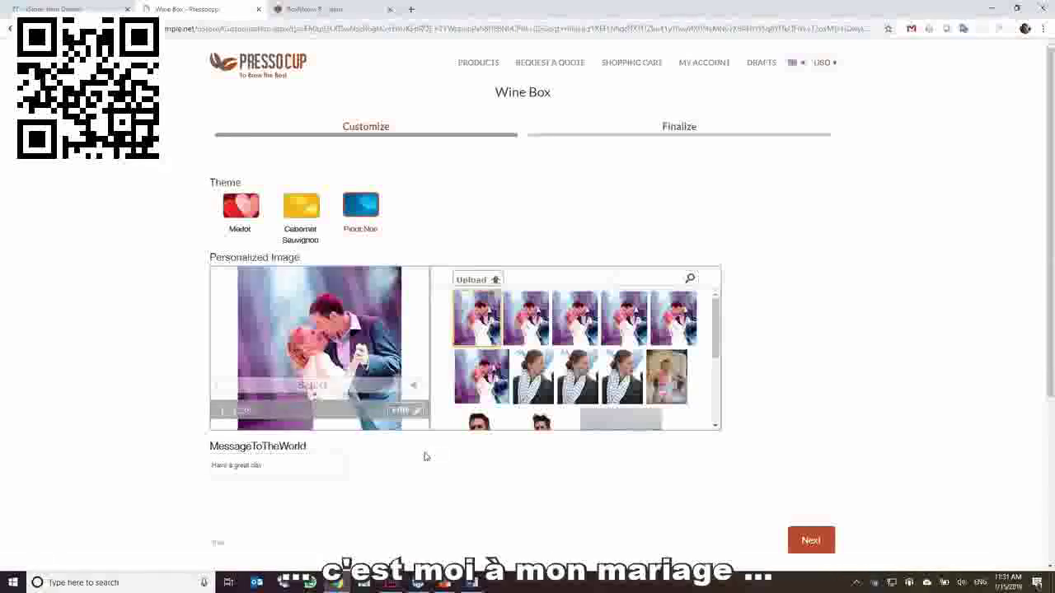
# - Replace the MessageToTheWorld text with "Hello World" and refresh the product preview
pyautogui.click(299, 460)
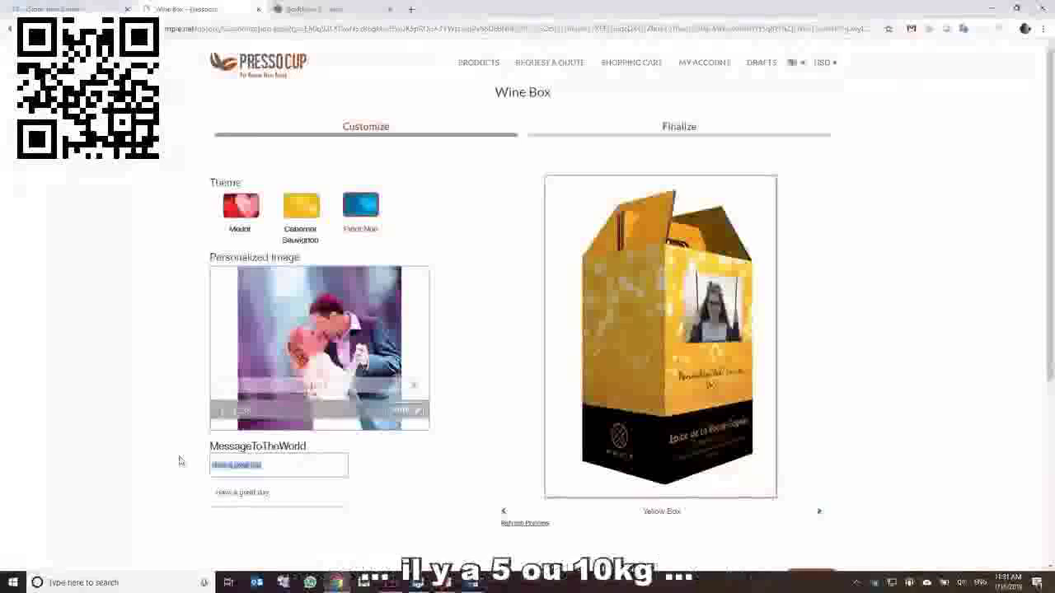
pyautogui.write('Hello World')
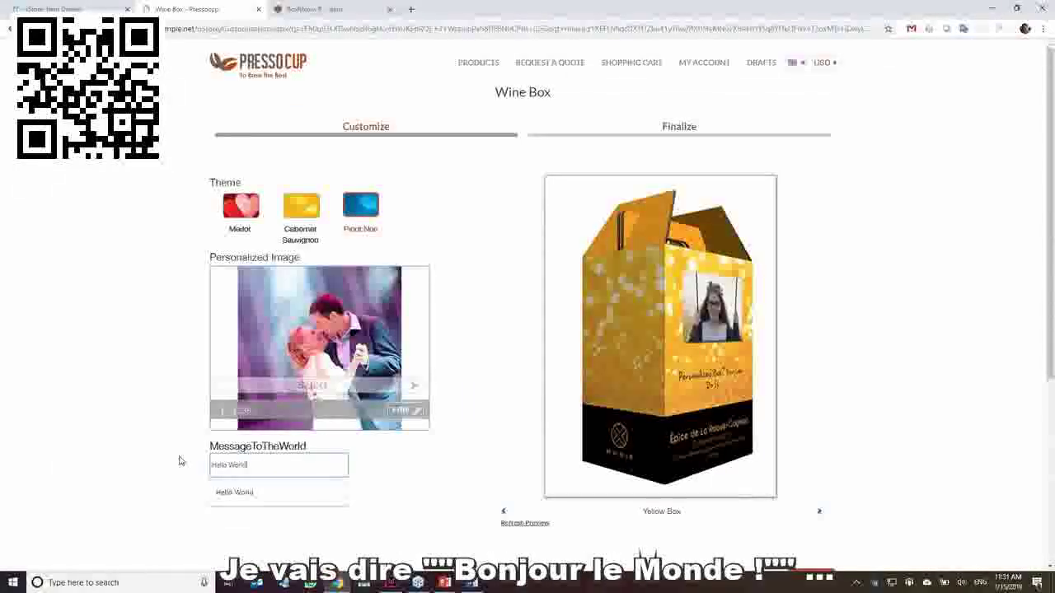
pyautogui.click(525, 522)
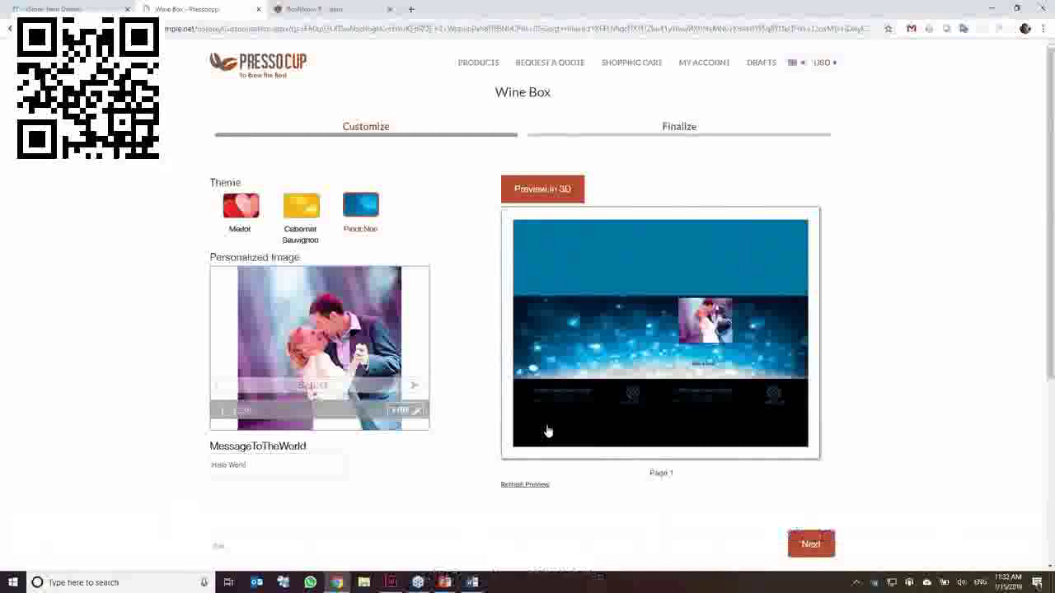
# - Preview the blue wine box in 3D, examine its folding, photo and message from several angles and distances, and return to 2D
pyautogui.click(544, 190)
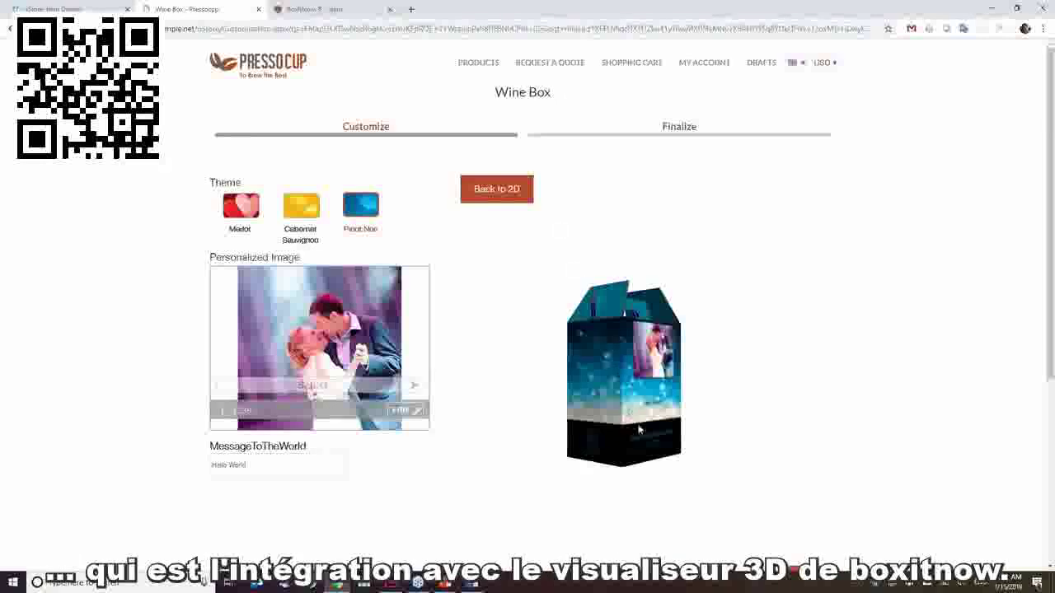
pyautogui.moveTo(659, 427); pyautogui.dragTo(657, 402)
pyautogui.doubleClick(657, 402)
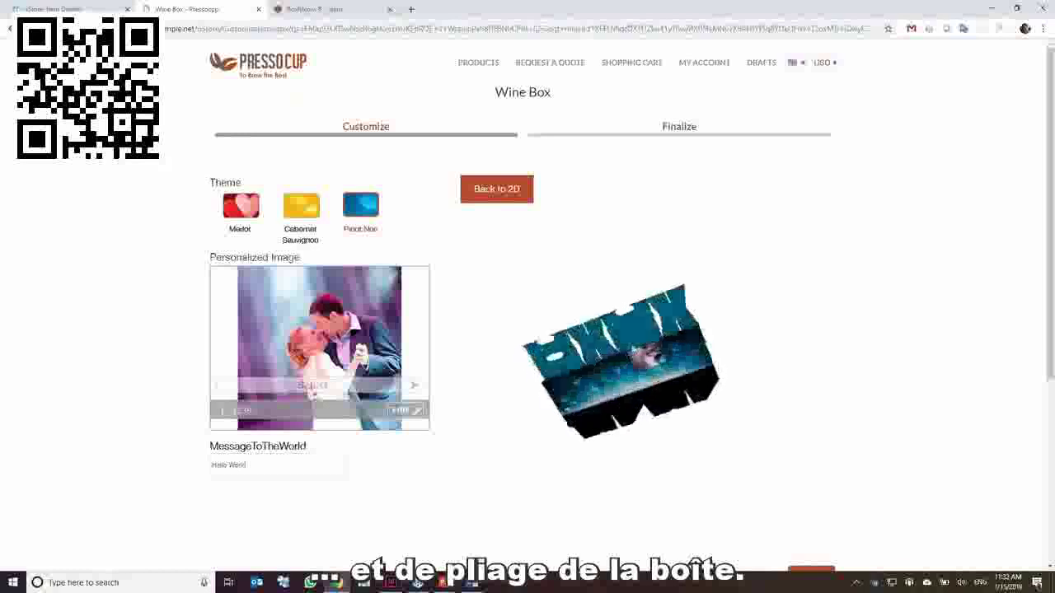
pyautogui.scroll(3, 647, 338)
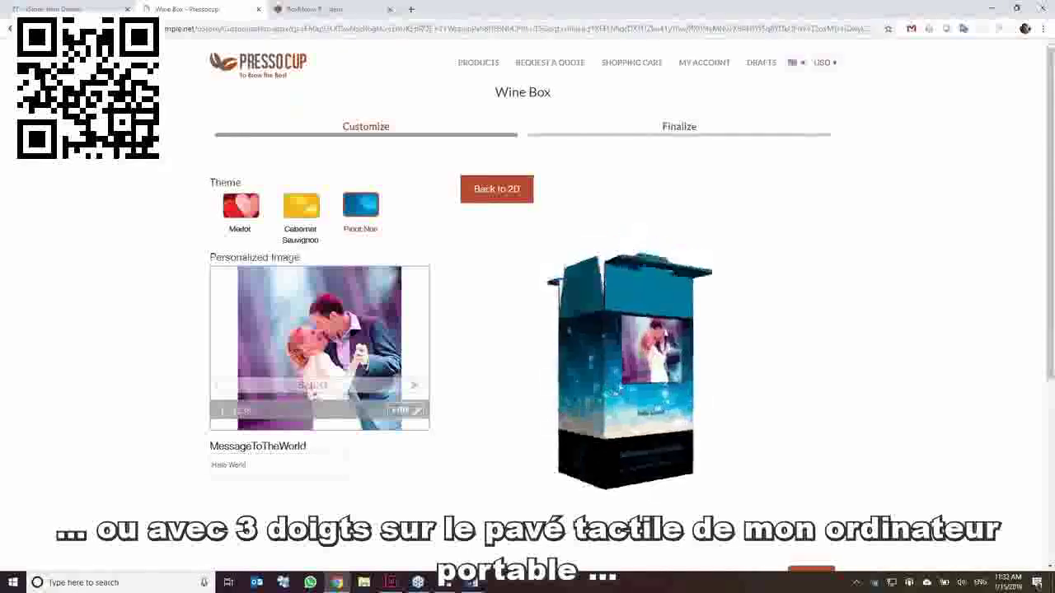
pyautogui.scroll(5, 620, 387)
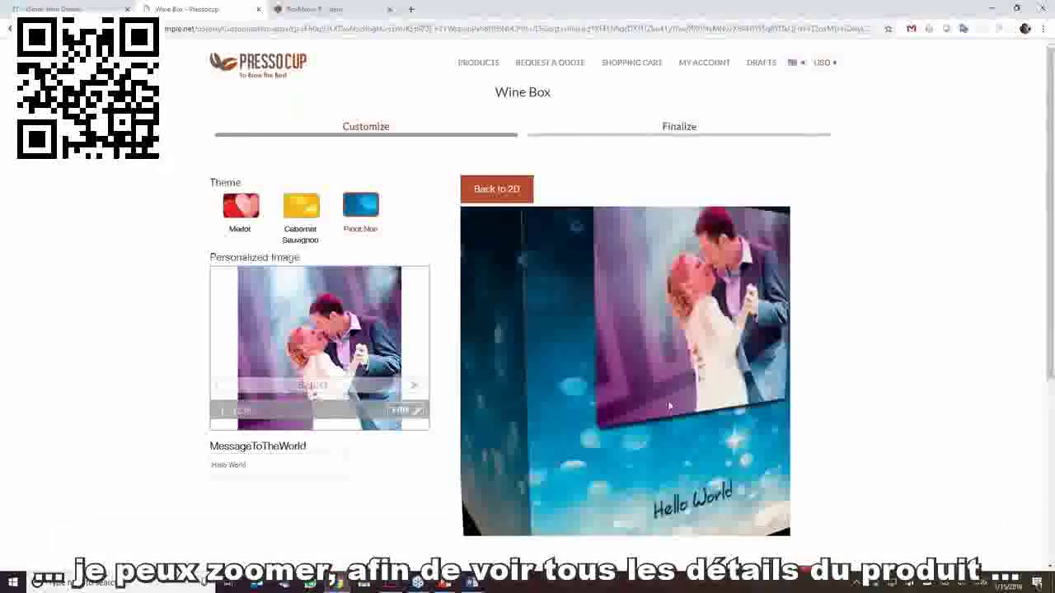
pyautogui.scroll(3, 657, 416)
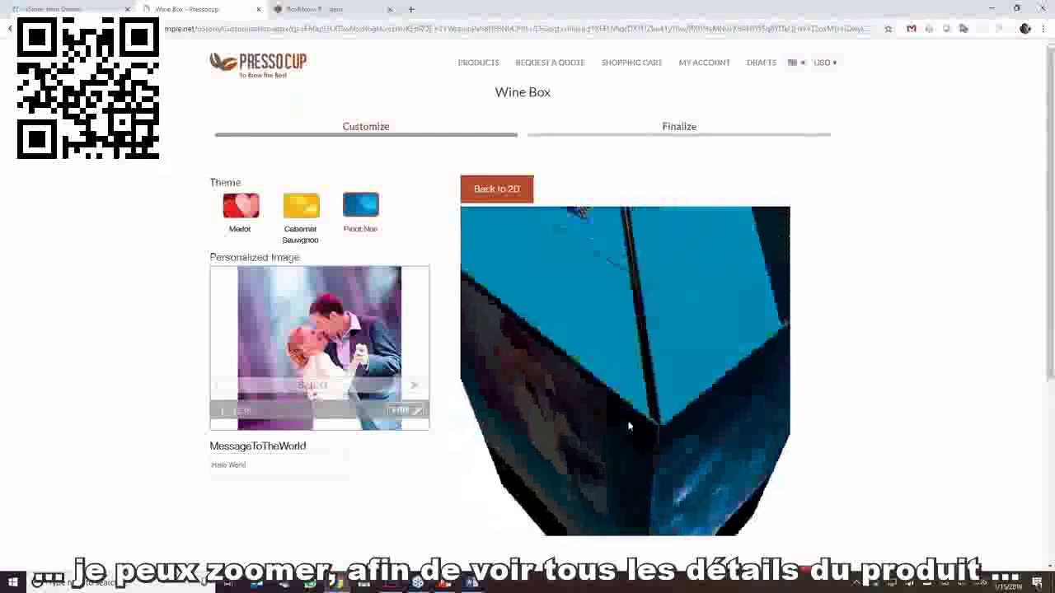
pyautogui.scroll(-4, 648, 433)
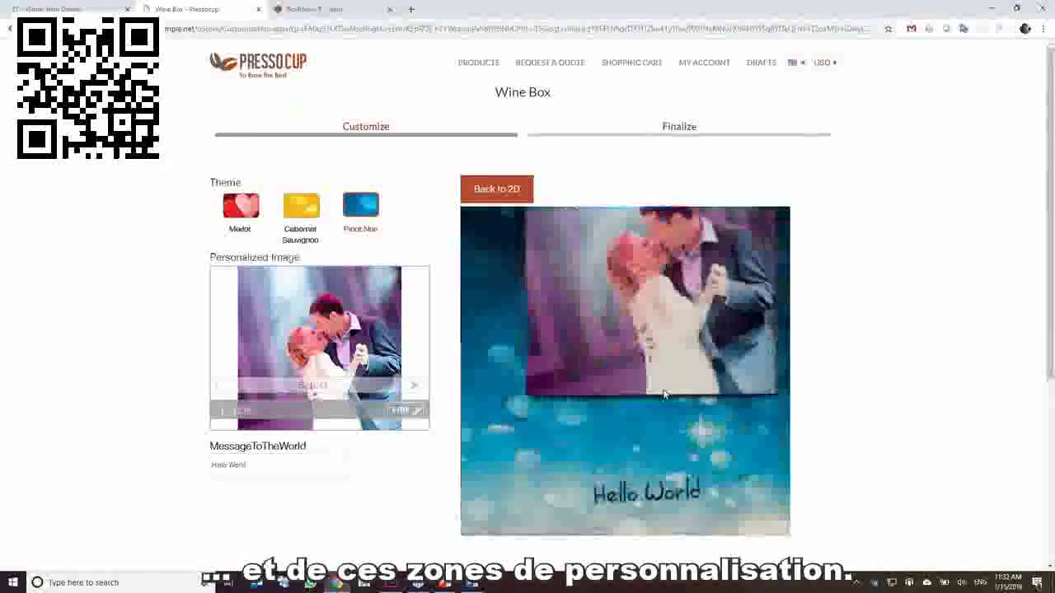
pyautogui.scroll(-4, 666, 389)
pyautogui.moveTo(582, 412); pyautogui.dragTo(666, 456)
pyautogui.moveTo(568, 406); pyautogui.dragTo(659, 414)
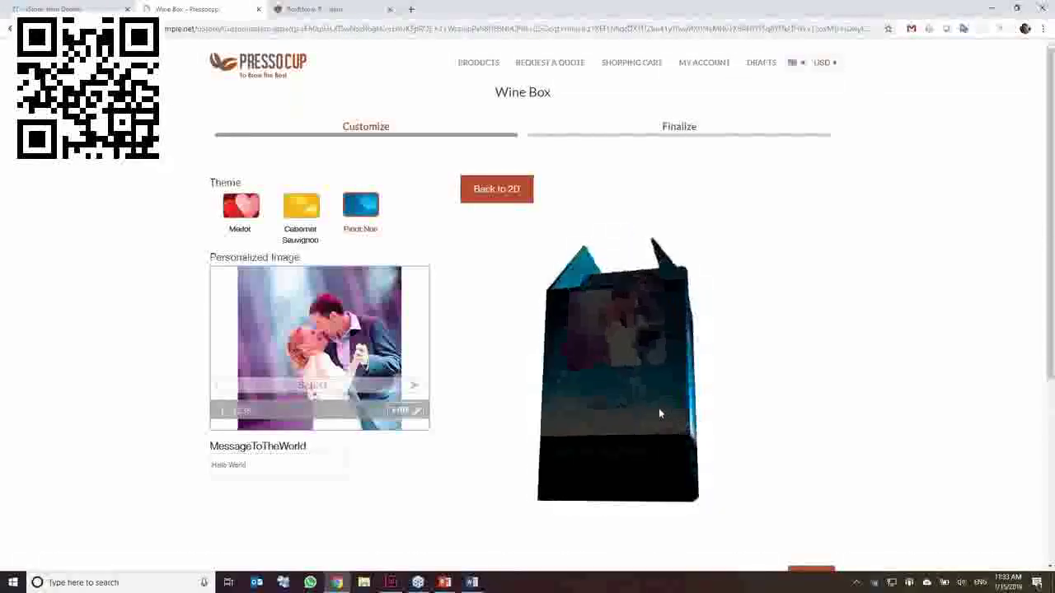
pyautogui.click(498, 191)
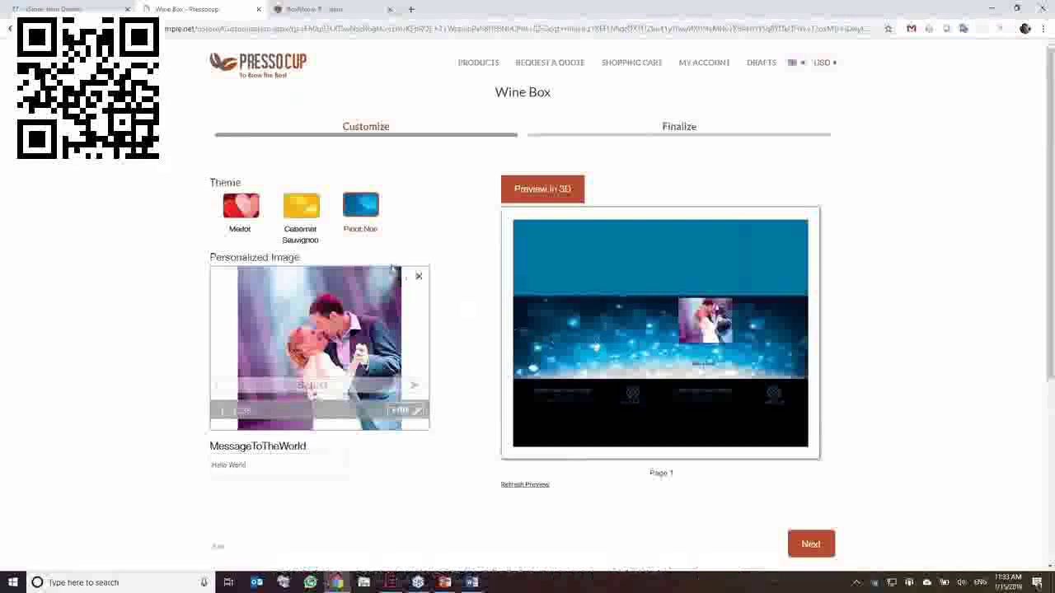
# - Change the theme to Cabernet Sauvignon, refresh the preview and display the updated box in 3D
pyautogui.click(303, 210)
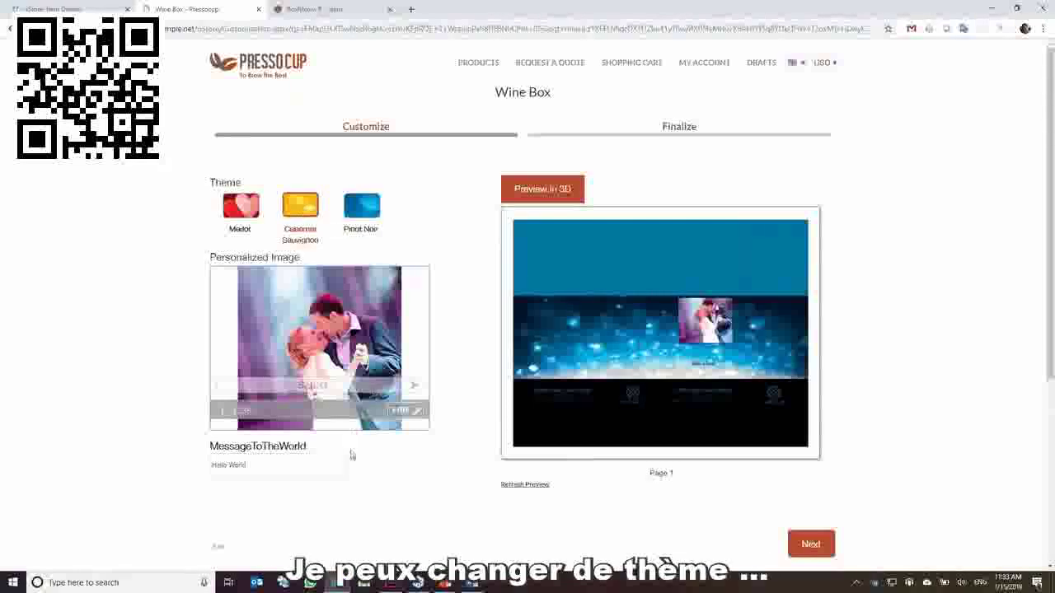
pyautogui.click(528, 485)
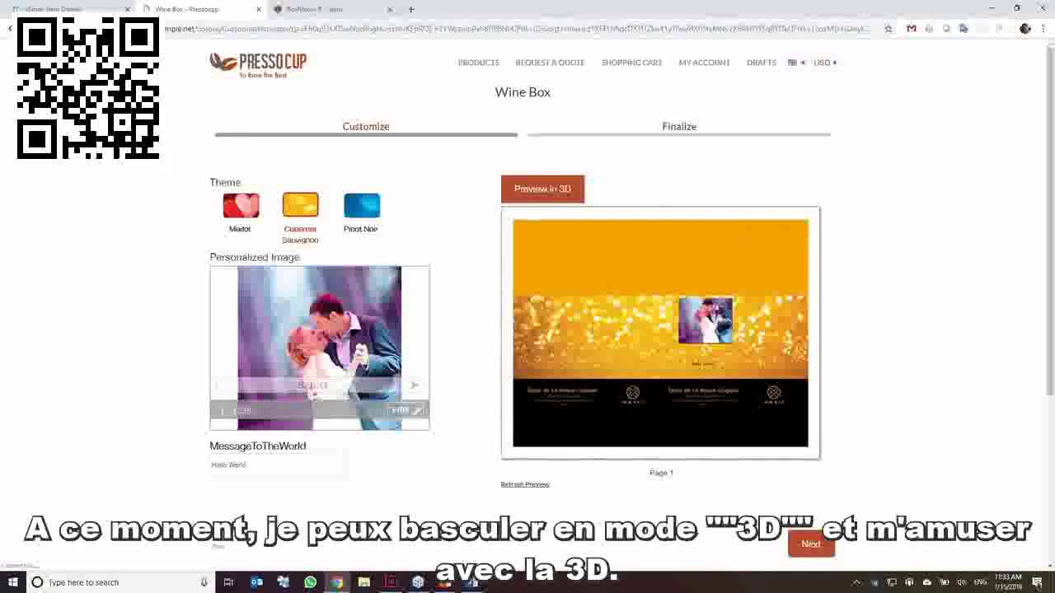
pyautogui.click(534, 190)
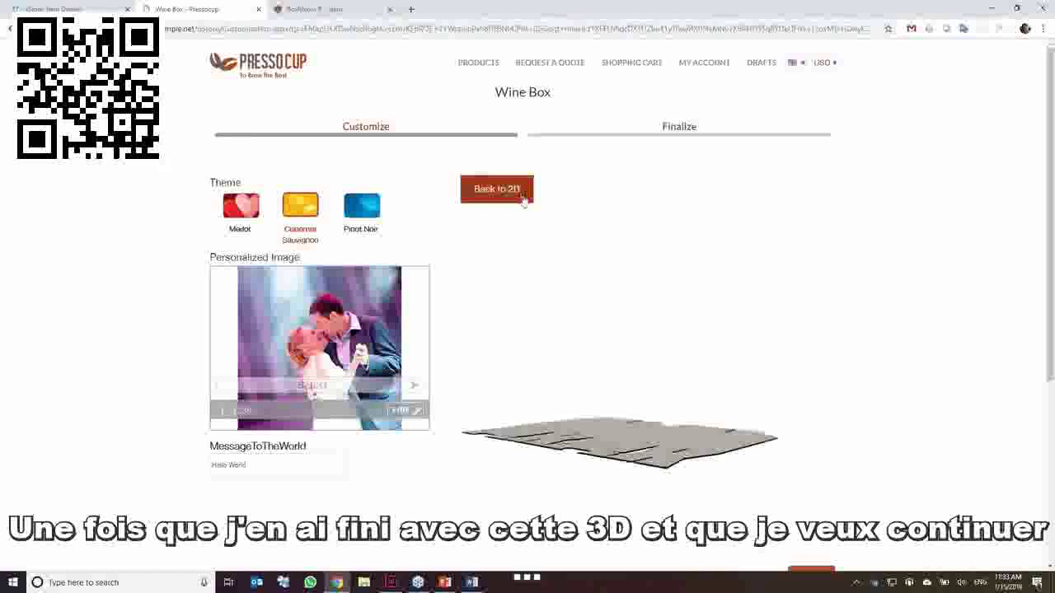
# - Proceed to the Finalize stage of the wine box order and add the box to the shopping cart
pyautogui.scroll(-1, 554, 274)
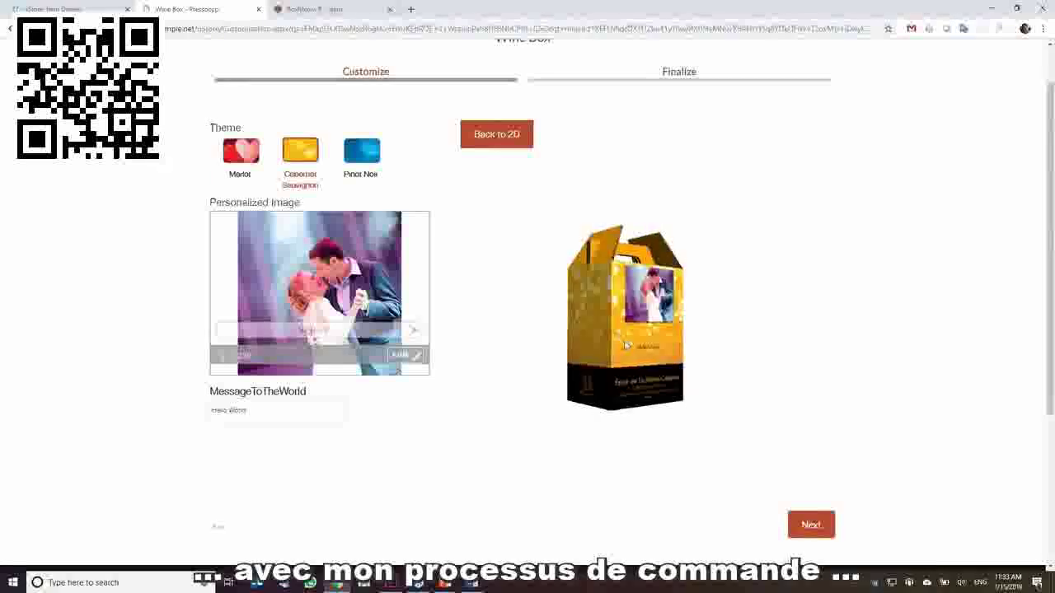
pyautogui.click(810, 525)
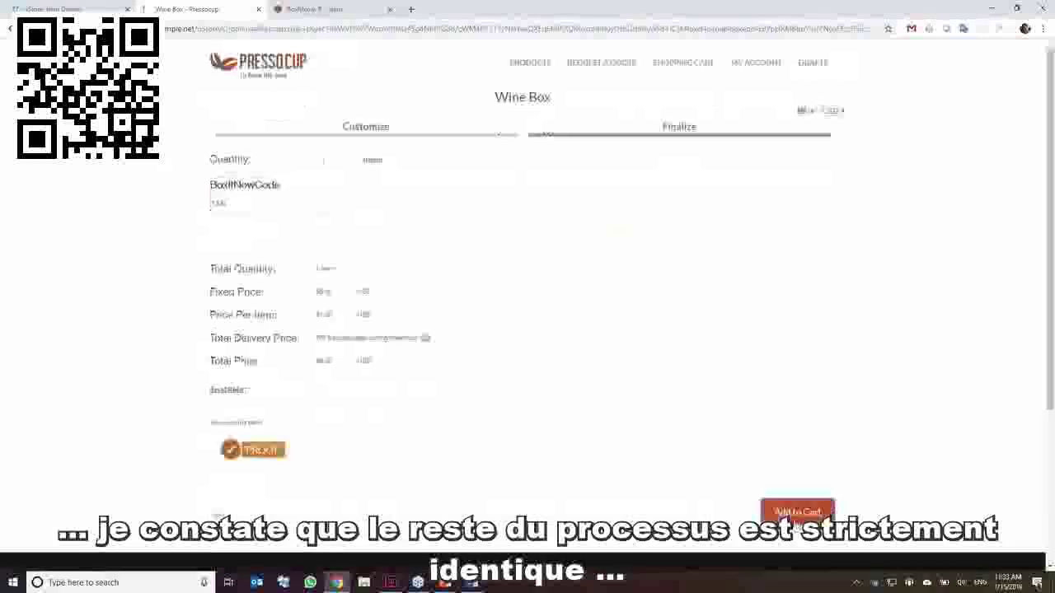
pyautogui.click(801, 514)
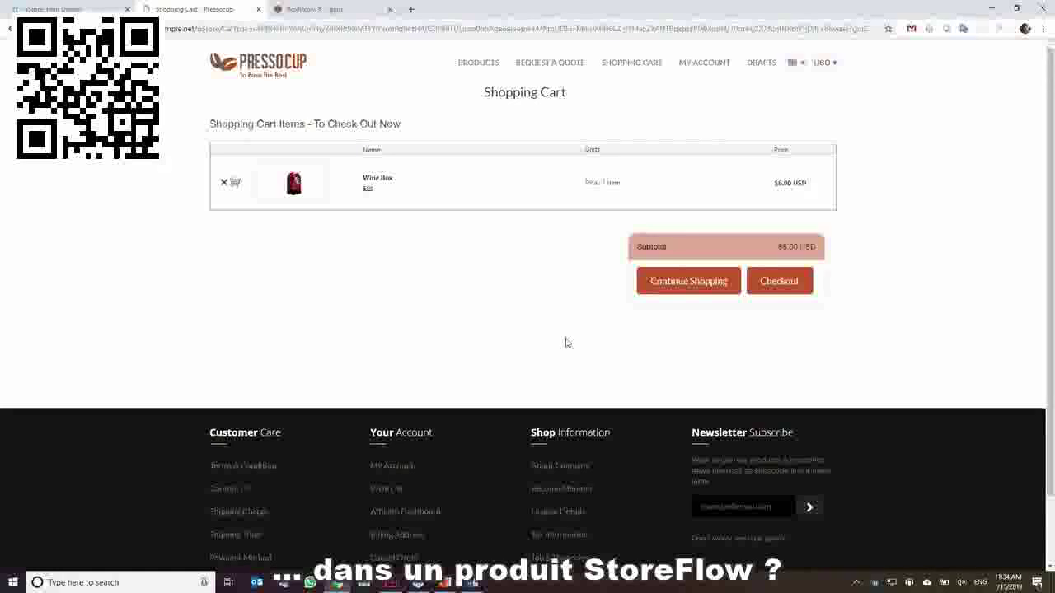
# - Switch to the BoxitNow site, show the carrier box in 3D and change its finish to the brown cardboard one
pyautogui.click(353, 12)
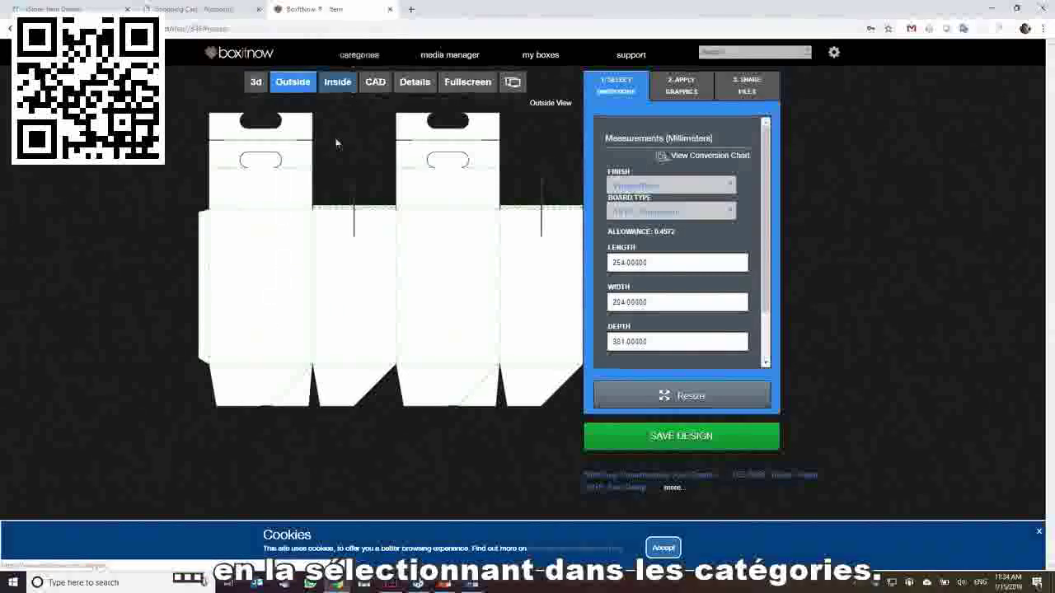
pyautogui.click(255, 82)
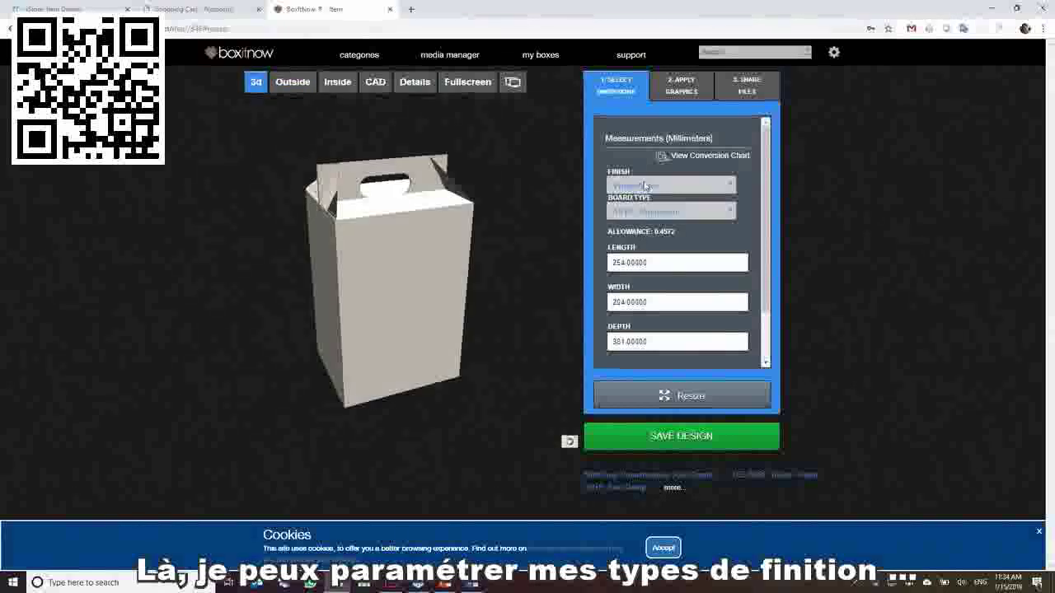
pyautogui.click(645, 186)
pyautogui.click(647, 233)
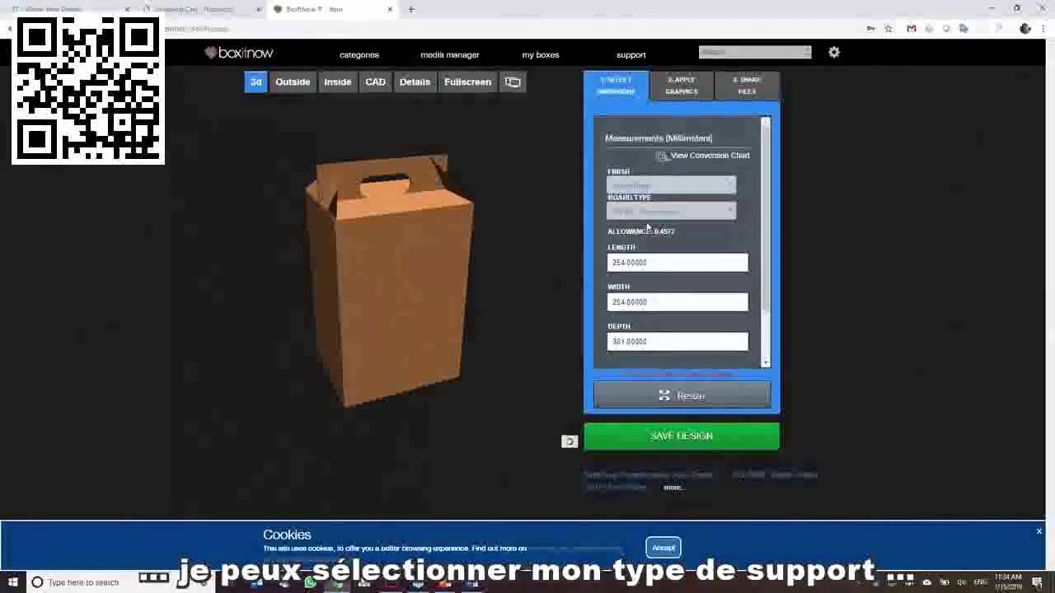
# - Review the board types and dimensions, inspect the 3D box from several sides, and open its file sharing options
pyautogui.click(656, 214)
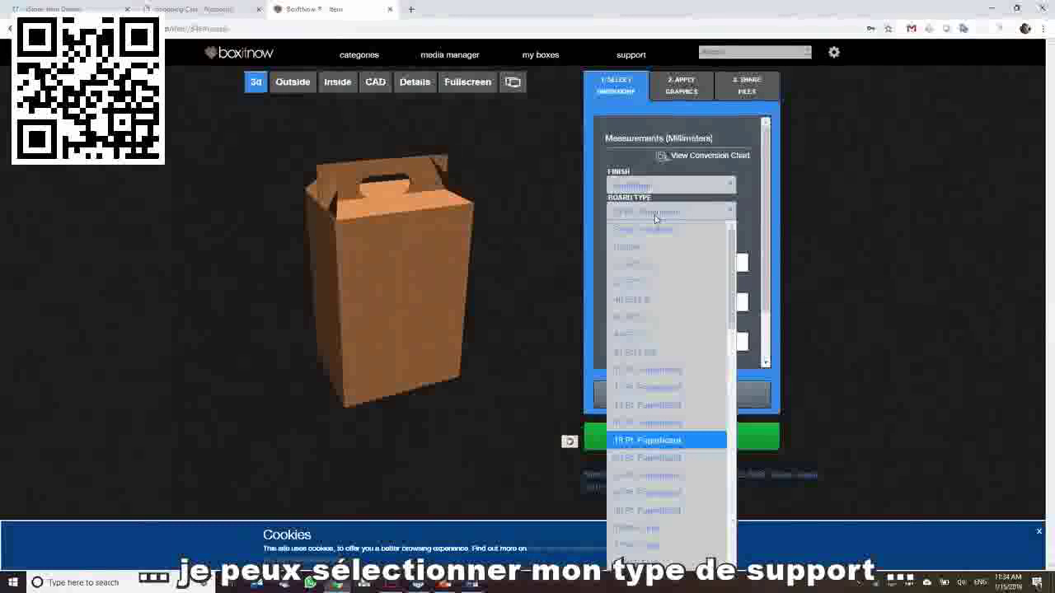
pyautogui.click(656, 218)
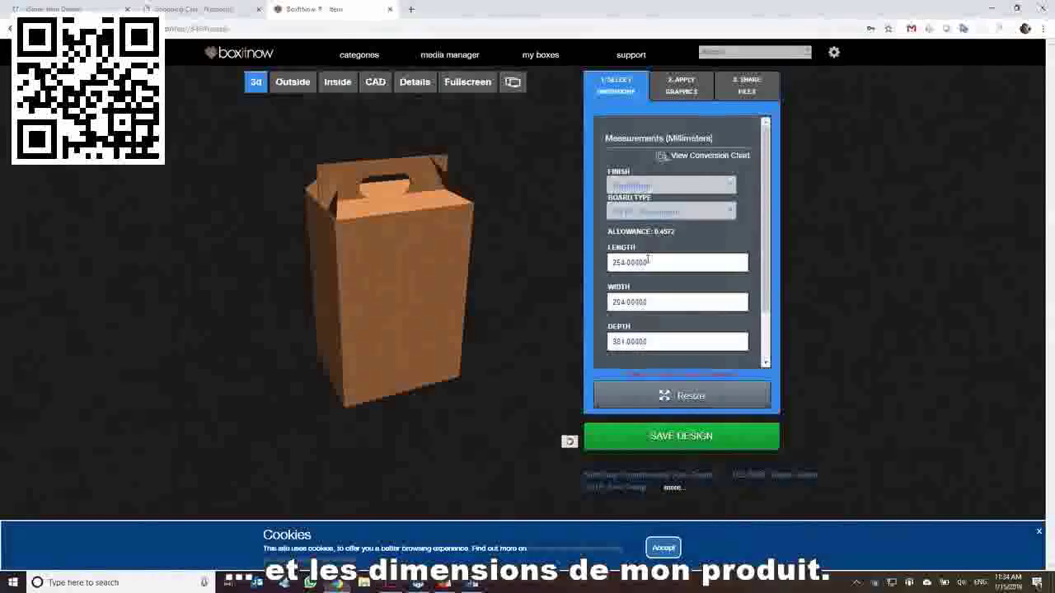
pyautogui.scroll(-1, 648, 264)
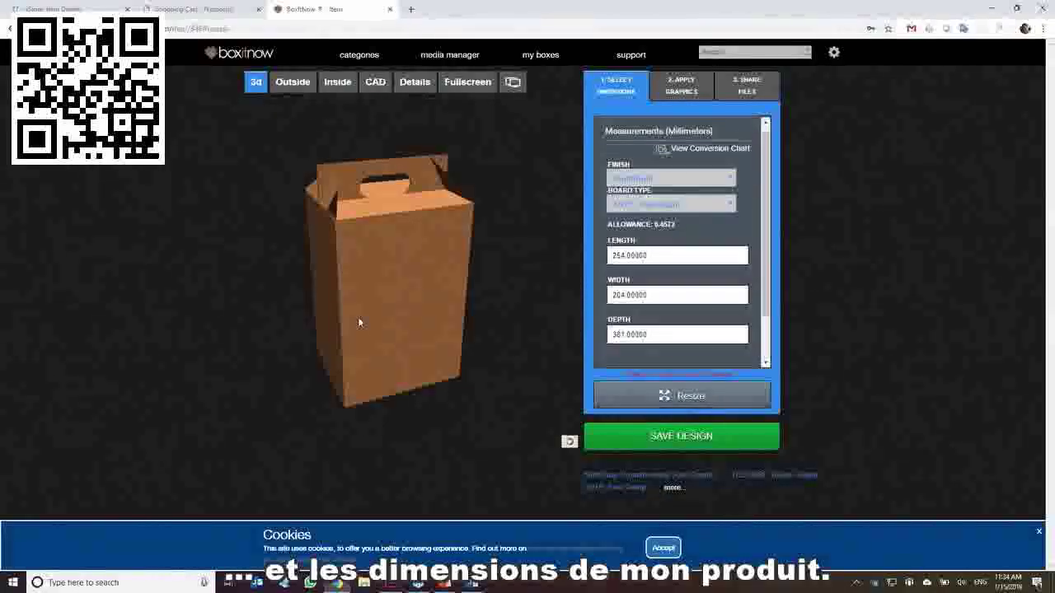
pyautogui.moveTo(358, 361); pyautogui.dragTo(404, 324)
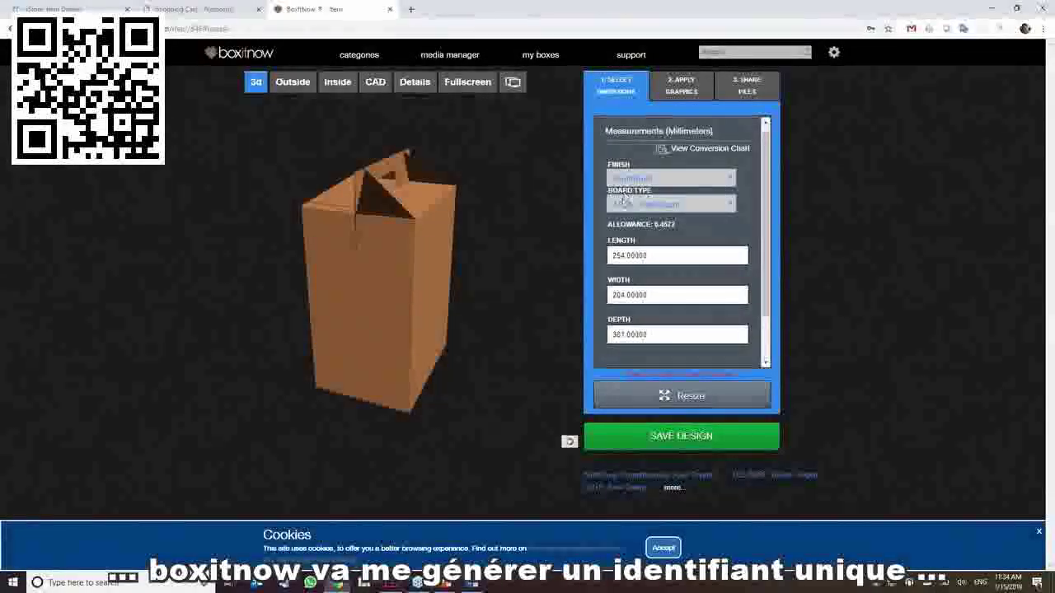
pyautogui.moveTo(401, 297); pyautogui.dragTo(585, 262)
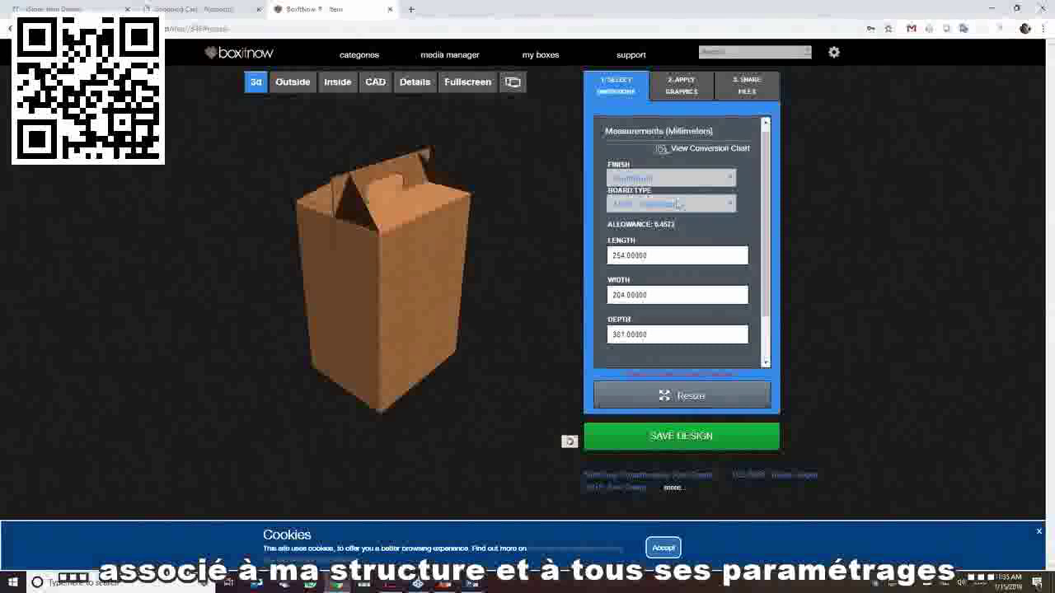
pyautogui.click(736, 97)
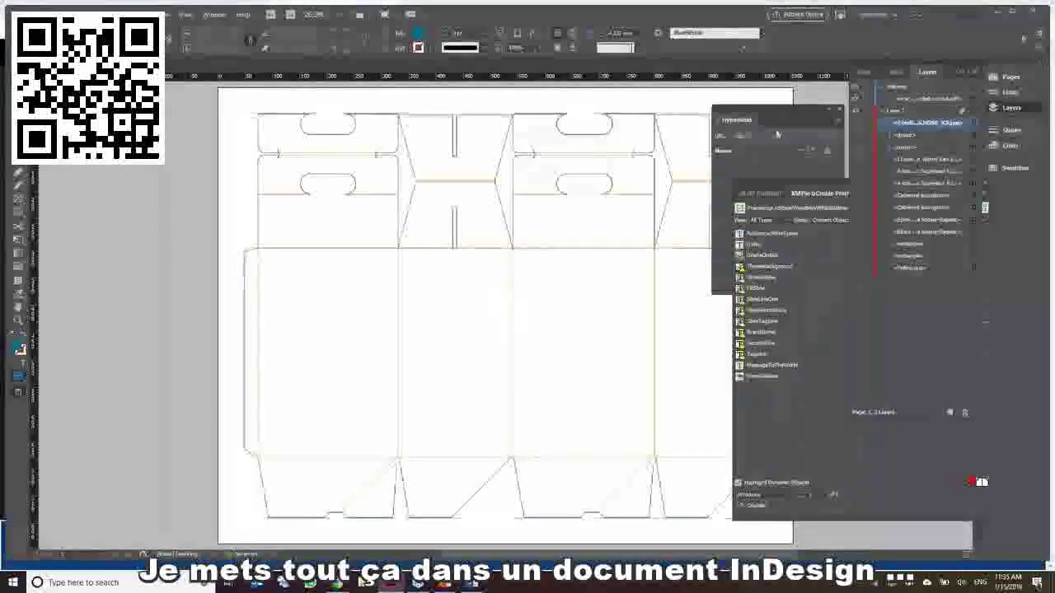
# - In InDesign, clear the view of the box dieline by moving the Hyperlinks and XMPie uCreate Print panels aside and collapsing Layers
pyautogui.moveTo(776, 113); pyautogui.dragTo(940, 303)
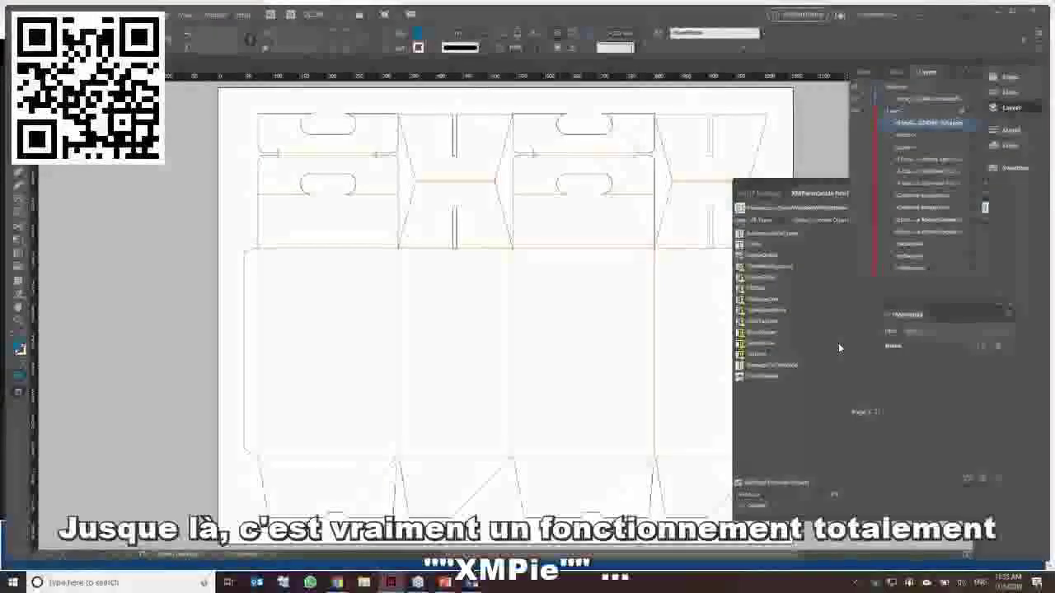
pyautogui.click(813, 189)
pyautogui.moveTo(814, 188); pyautogui.dragTo(844, 239)
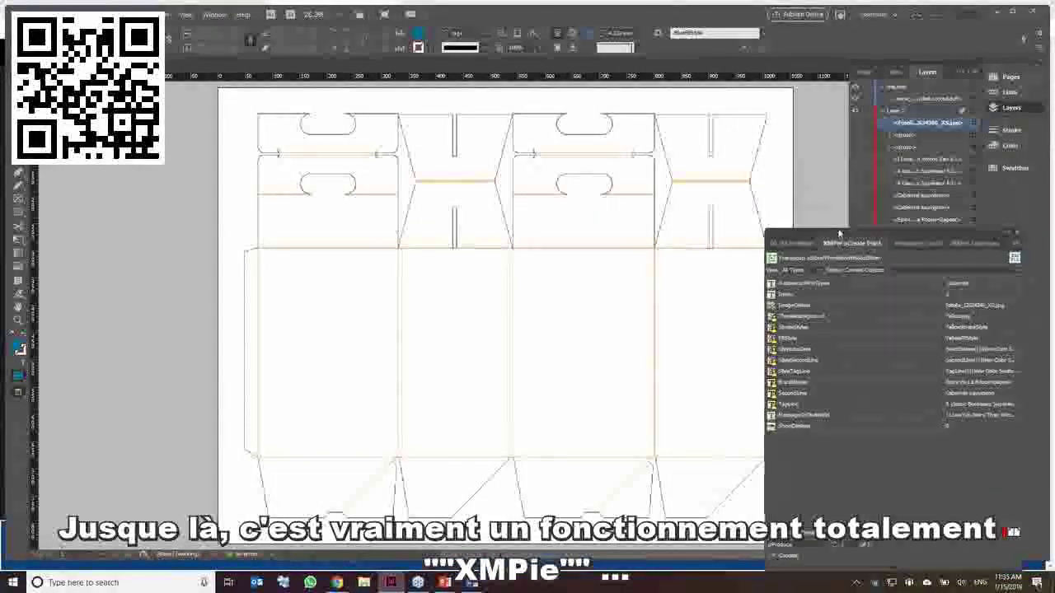
pyautogui.click(915, 72)
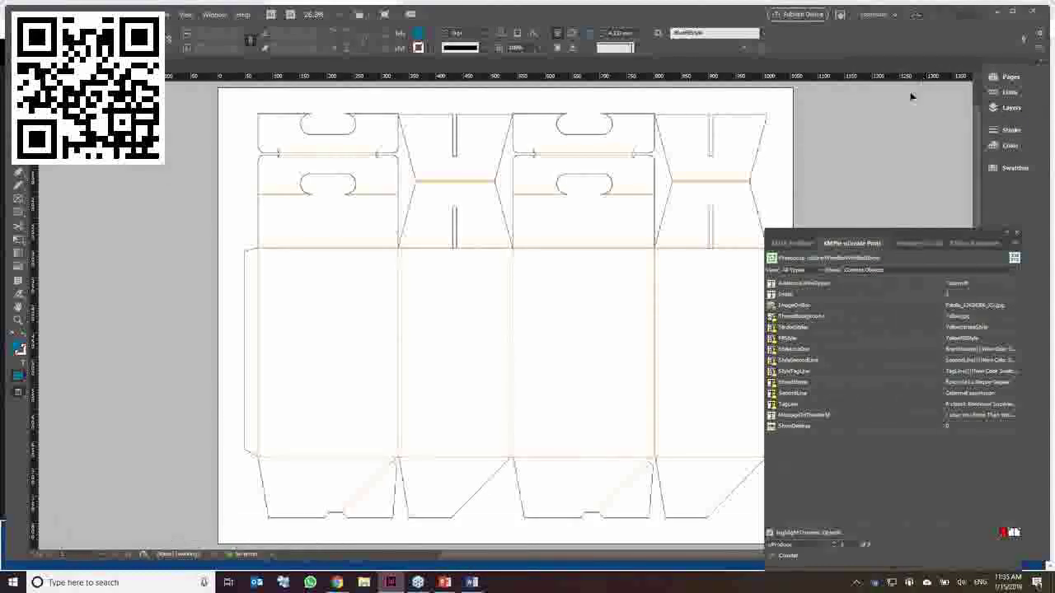
# - Make the yellow background image visible in the layers of the box document
pyautogui.click(1009, 107)
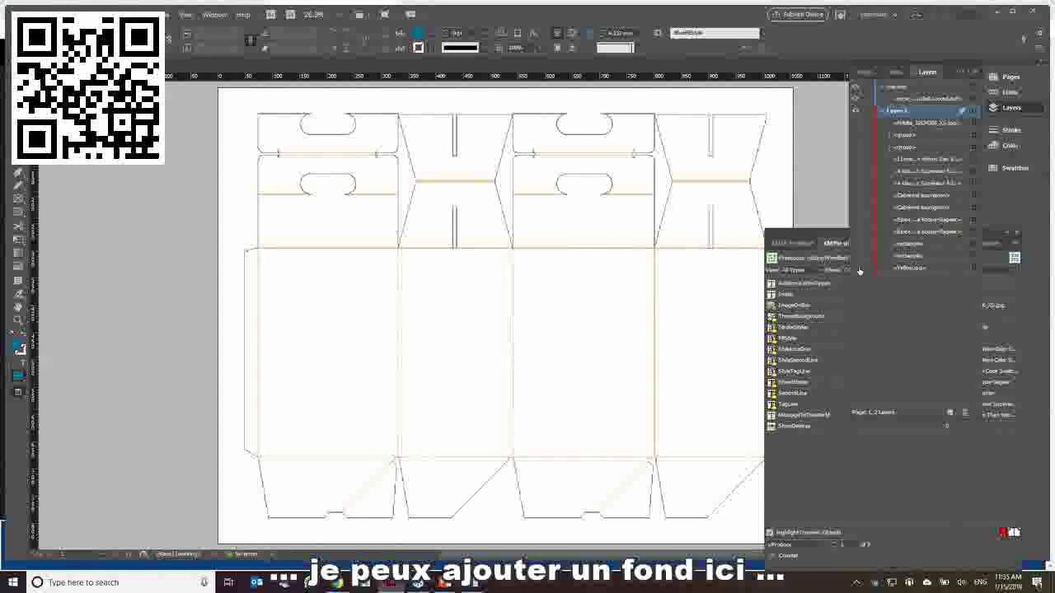
pyautogui.click(858, 271)
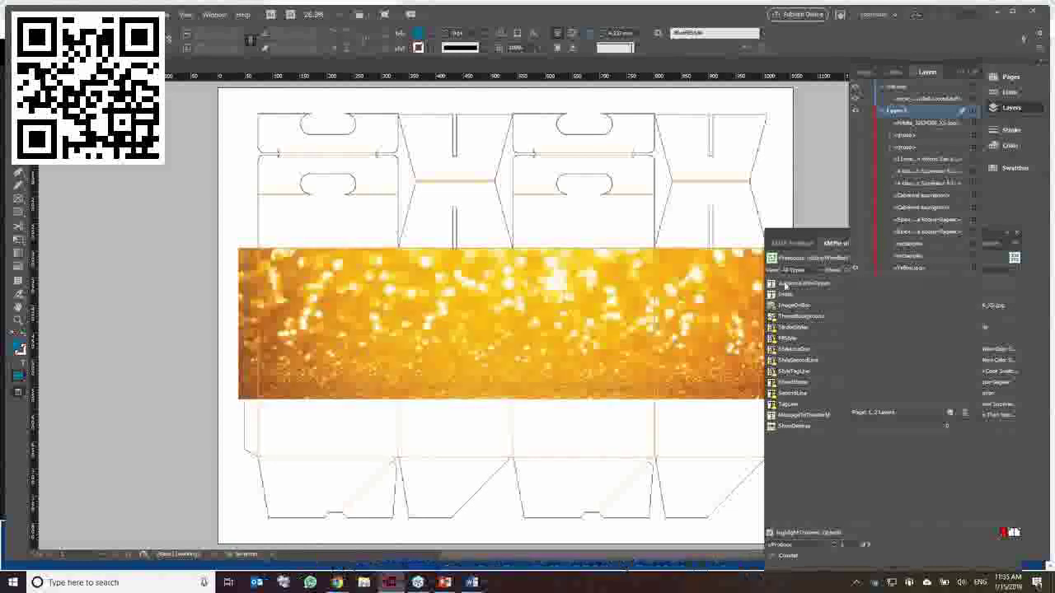
# - Make the logo groups, the "I Love You More Than Words" message, the tag lines and the Cabernet sauvignon texts visible
pyautogui.click(854, 139)
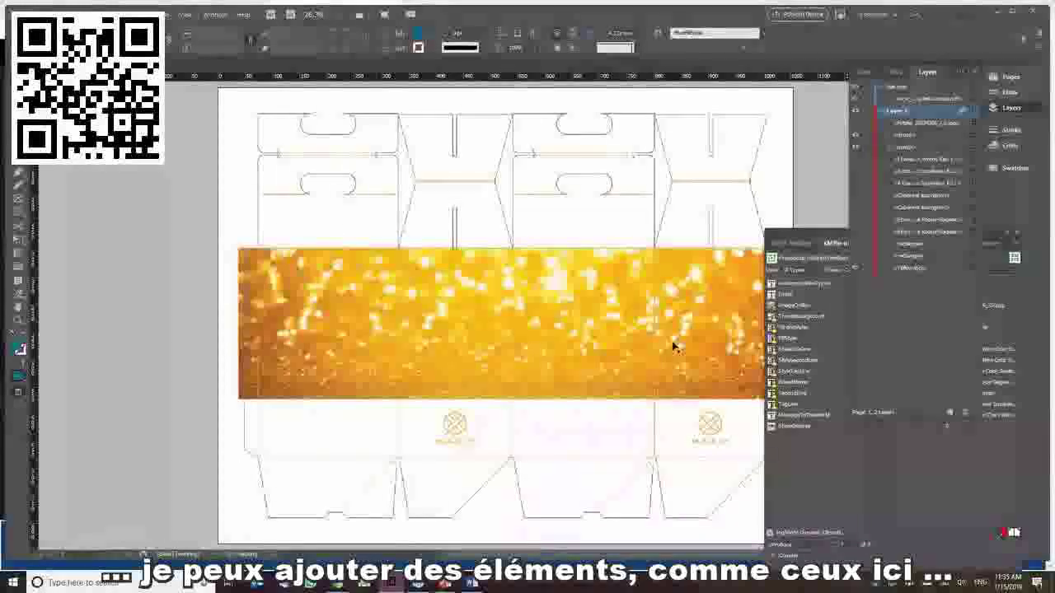
pyautogui.click(855, 159)
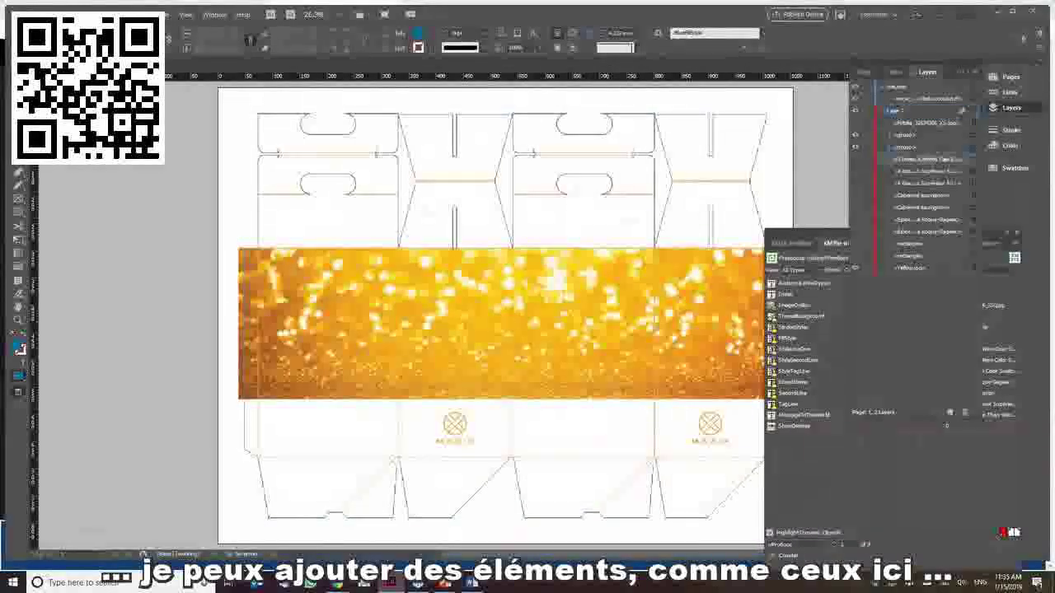
pyautogui.click(855, 171)
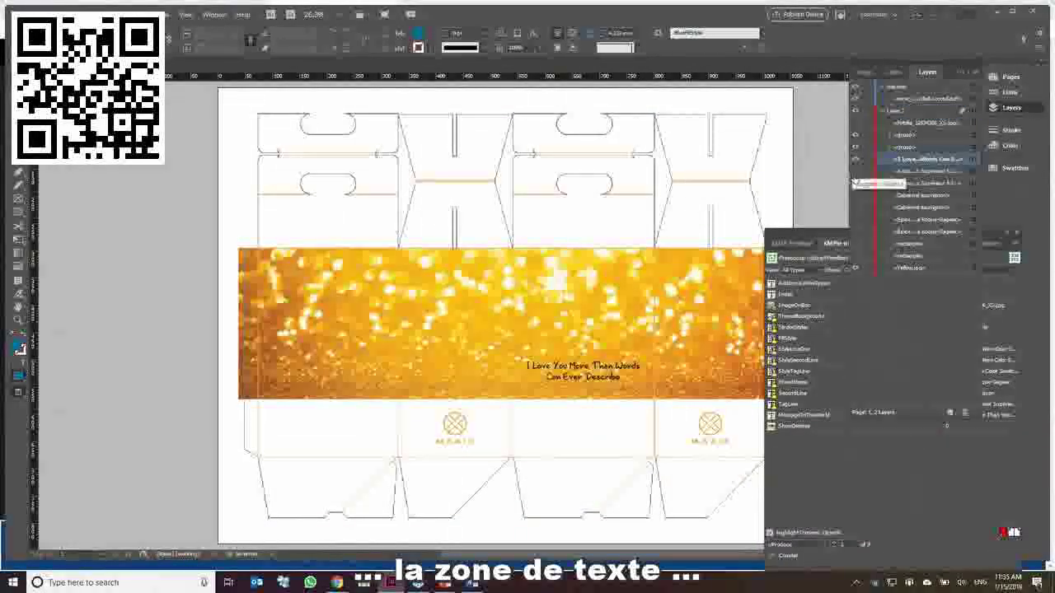
pyautogui.click(855, 182)
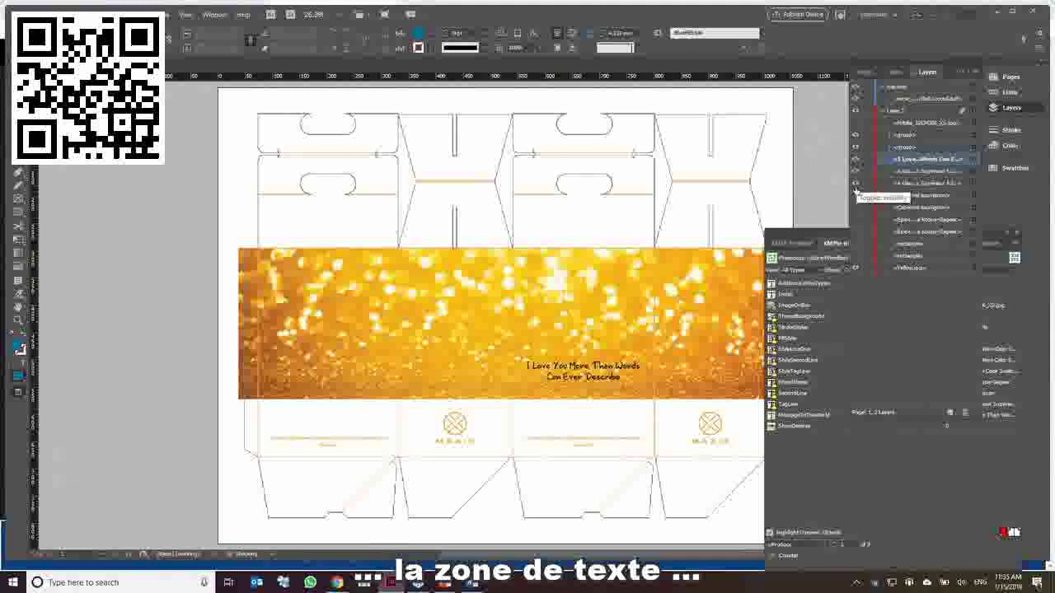
pyautogui.click(855, 194)
pyautogui.click(855, 207)
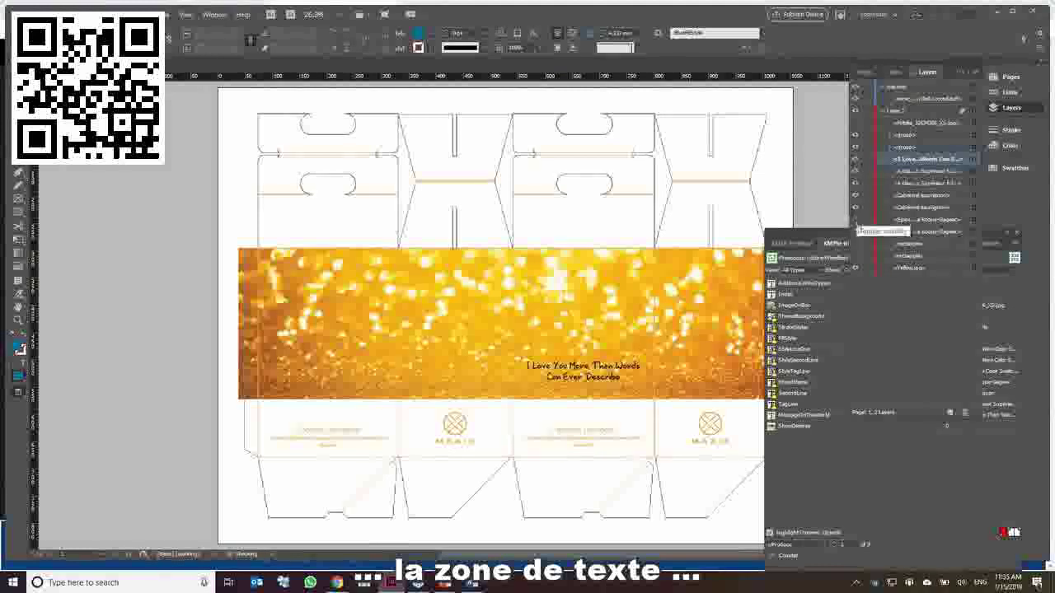
# - Make the remaining elements of the box design visible, including the brand name and the coloured background rectangles
pyautogui.click(855, 243)
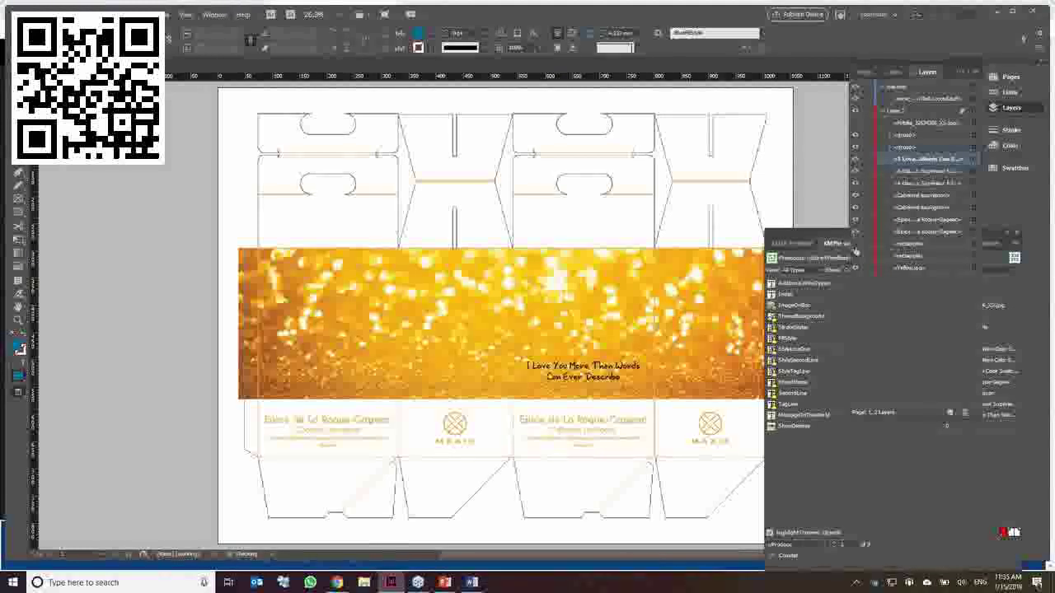
pyautogui.click(855, 256)
pyautogui.click(855, 268)
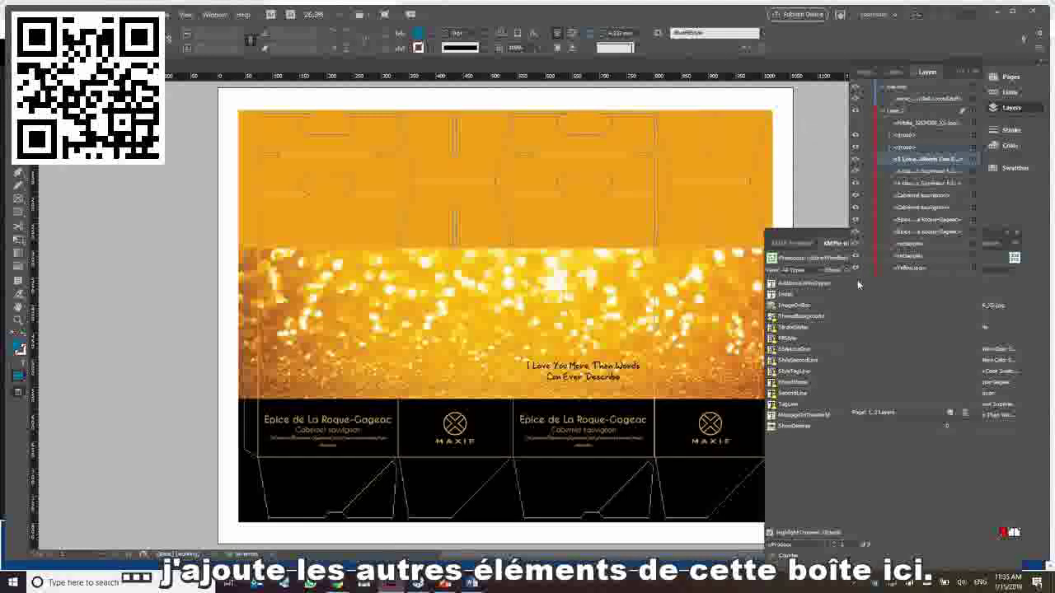
# - Bring the XMPie uCreate Print panel forward, show the frames with highlighted dynamic objects, and examine the wine label texts up close
pyautogui.click(829, 449)
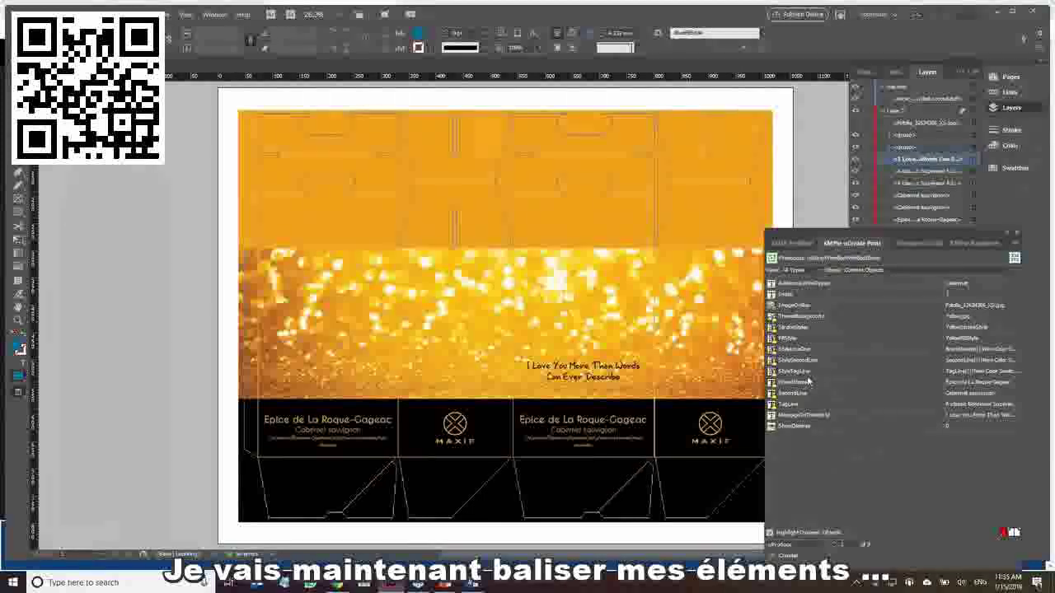
pyautogui.moveTo(20, 394); pyautogui.dragTo(42, 405)
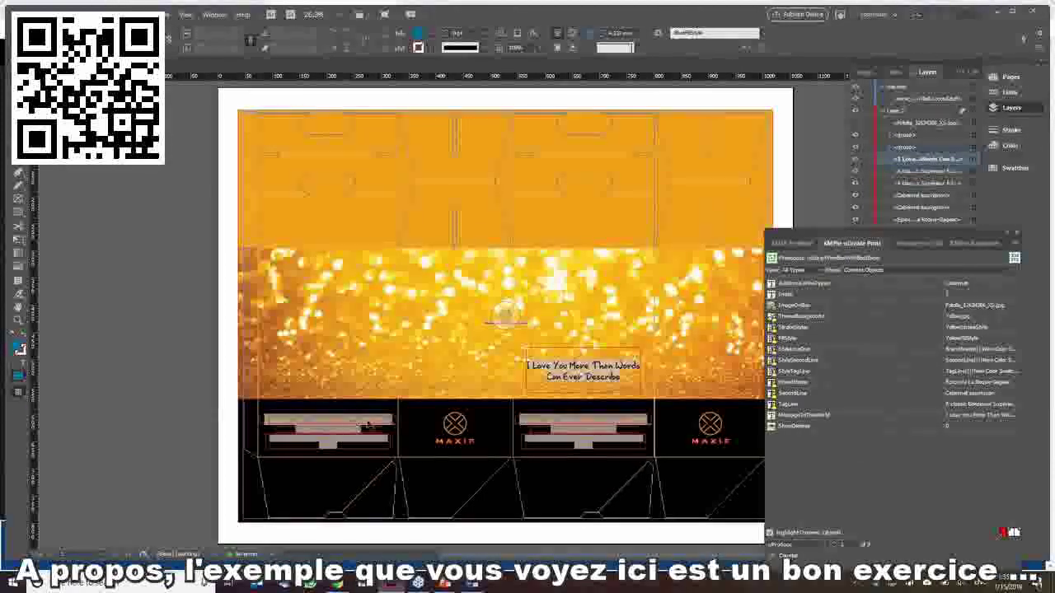
pyautogui.moveTo(403, 460); pyautogui.dragTo(413, 453)
# - Move the XMPie uCreate Print panel up and preview the Merlot and Pinot Noir records on the wine label
pyautogui.moveTo(791, 246); pyautogui.dragTo(812, 175)
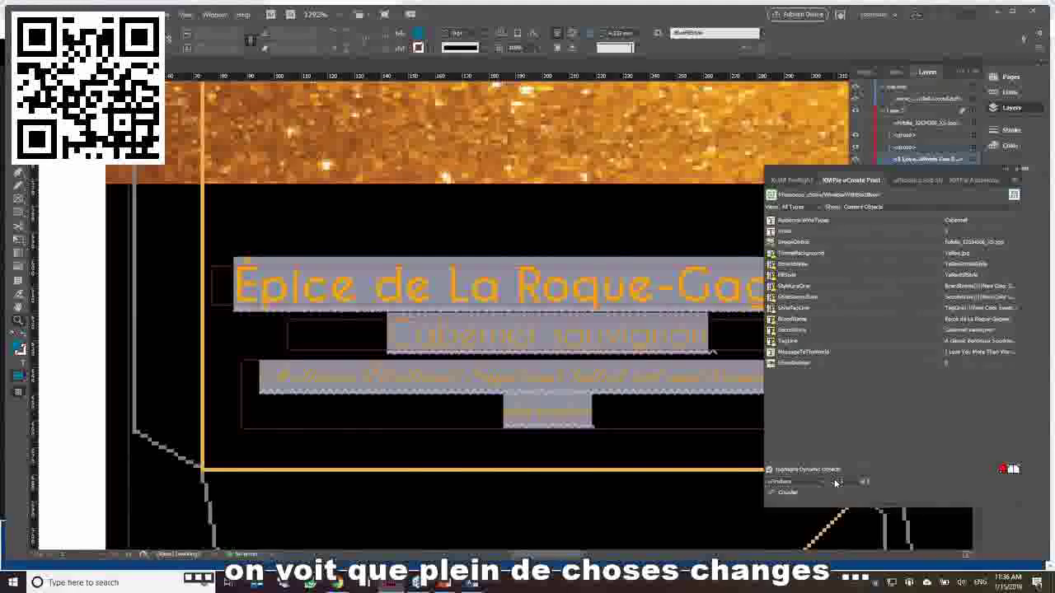
pyautogui.click(835, 483)
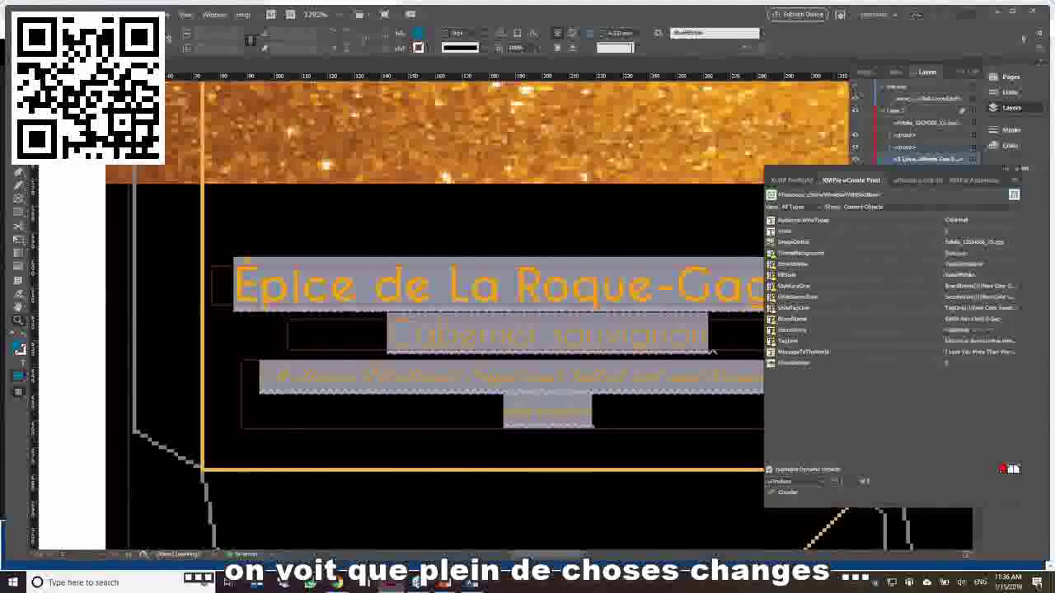
pyautogui.click(836, 482)
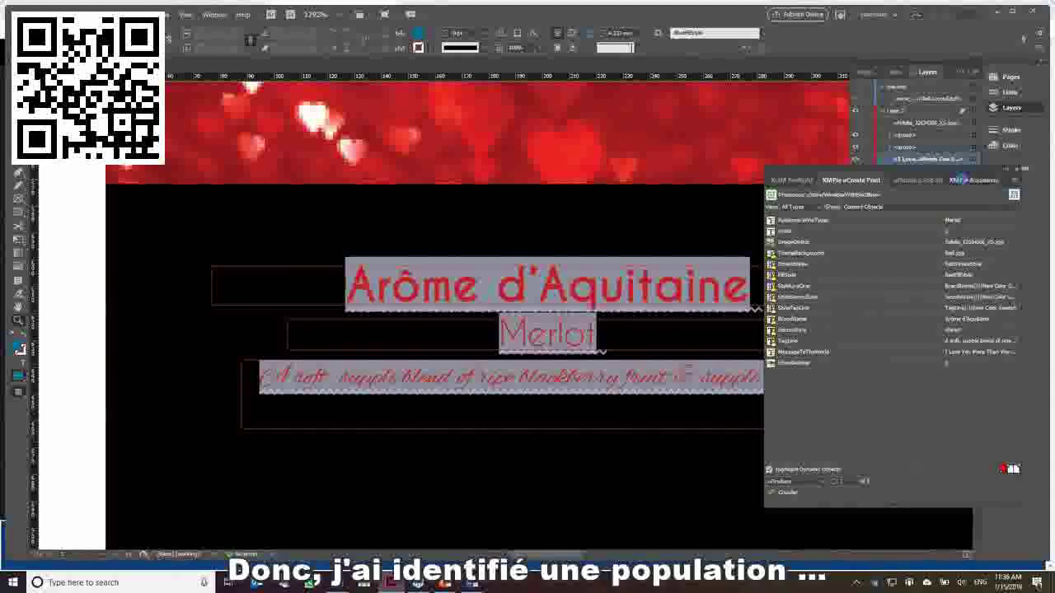
# - Review the segments of the WineTypes audience in XMPie Audiences and close its definition without saving
pyautogui.click(975, 180)
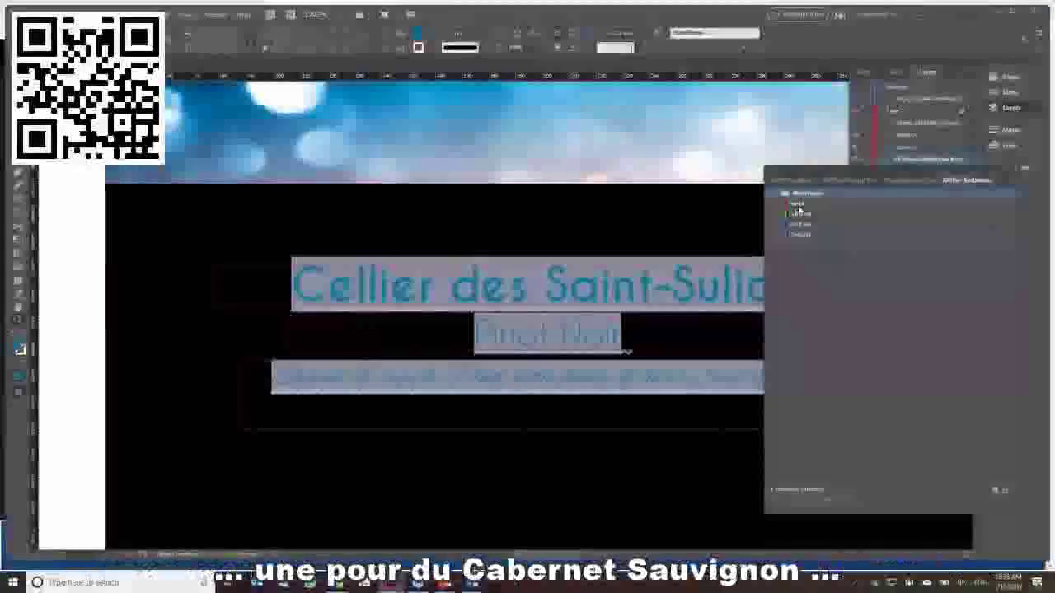
pyautogui.click(811, 225)
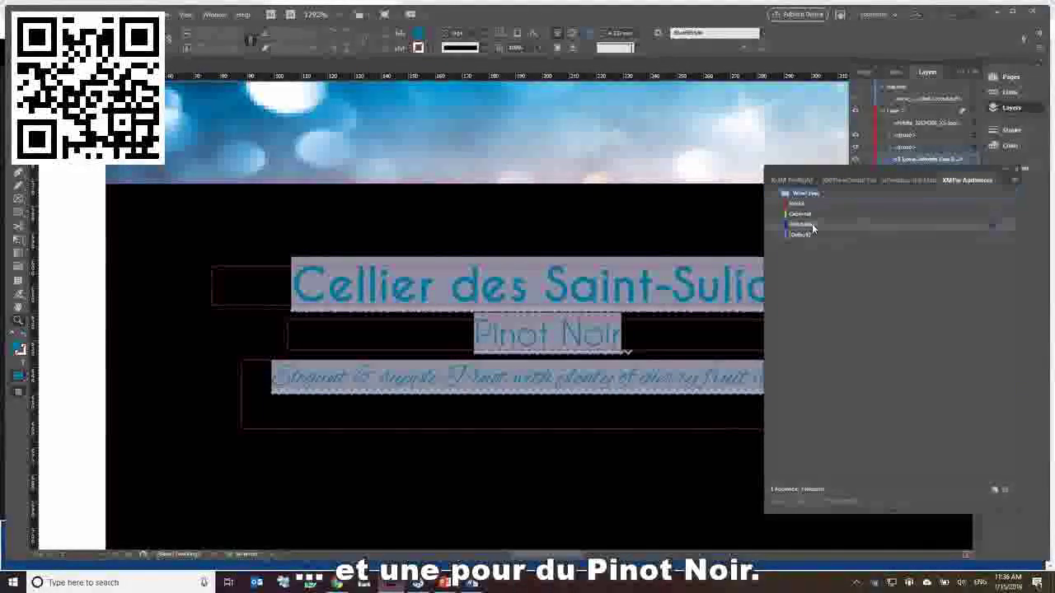
pyautogui.rightClick(807, 211)
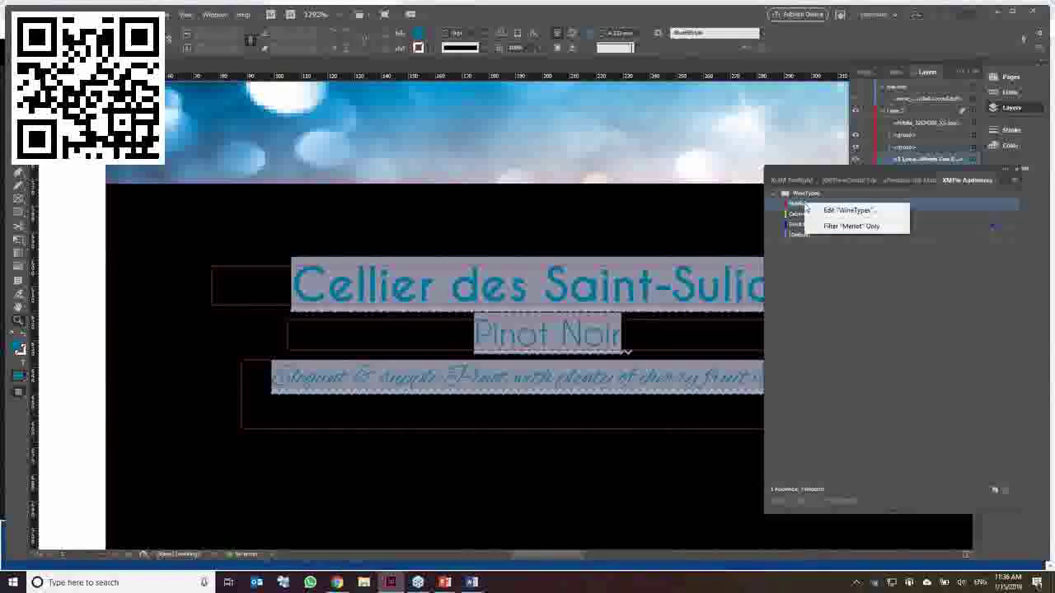
pyautogui.click(818, 211)
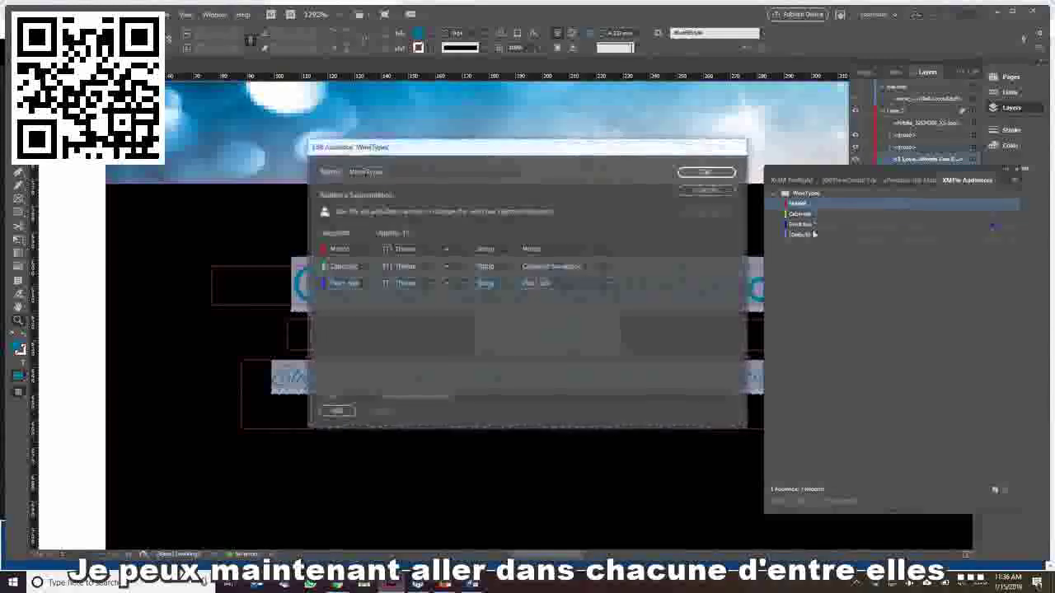
pyautogui.click(731, 192)
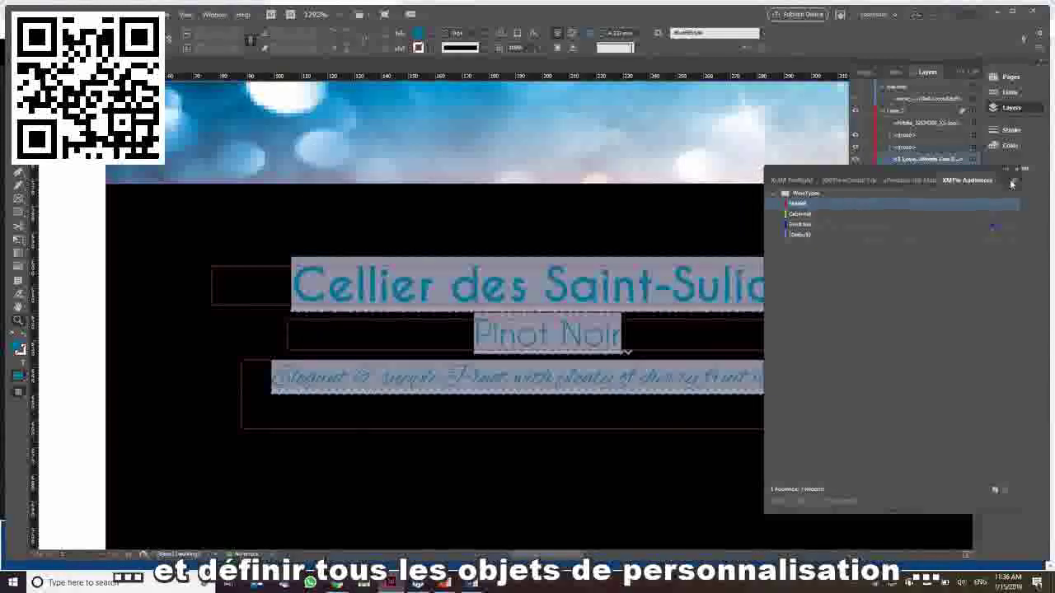
# - Open the objects linked to the WineTypes audience and enlarge the dialog to examine the Merlot segment's values
pyautogui.click(1015, 180)
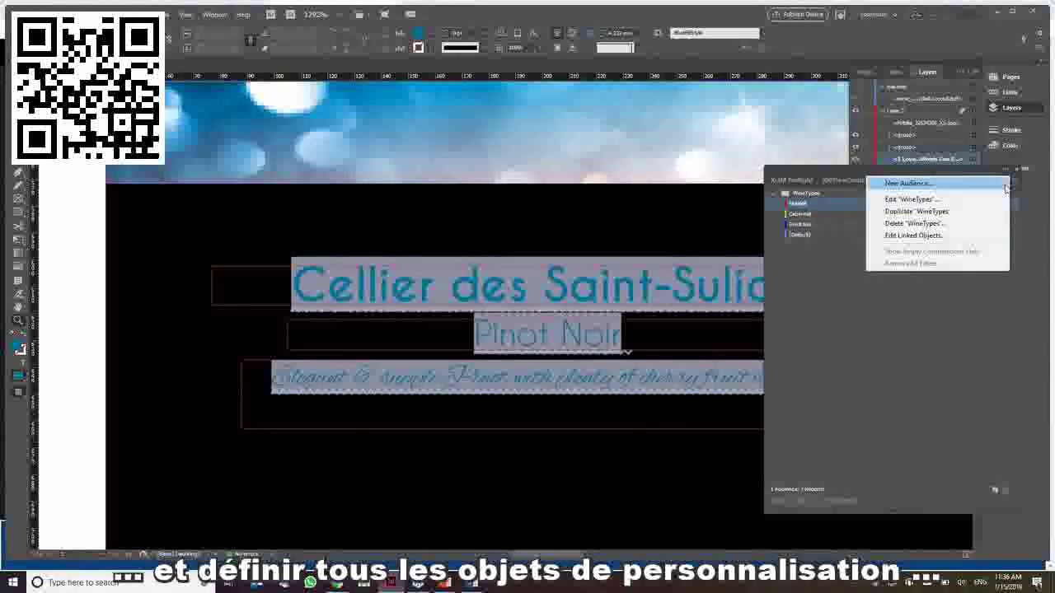
pyautogui.click(973, 236)
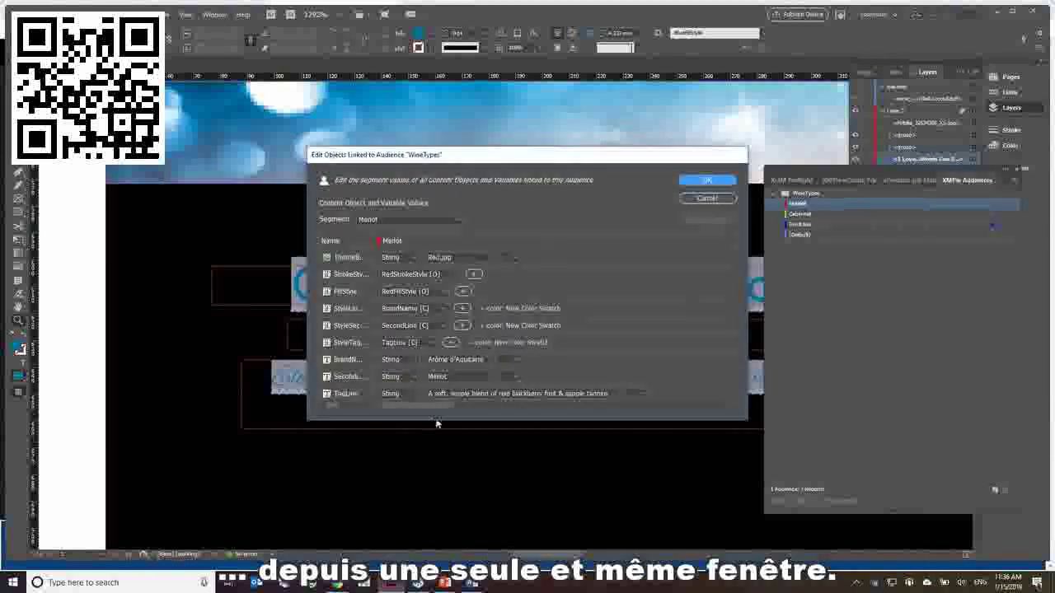
pyautogui.moveTo(440, 423); pyautogui.dragTo(431, 475)
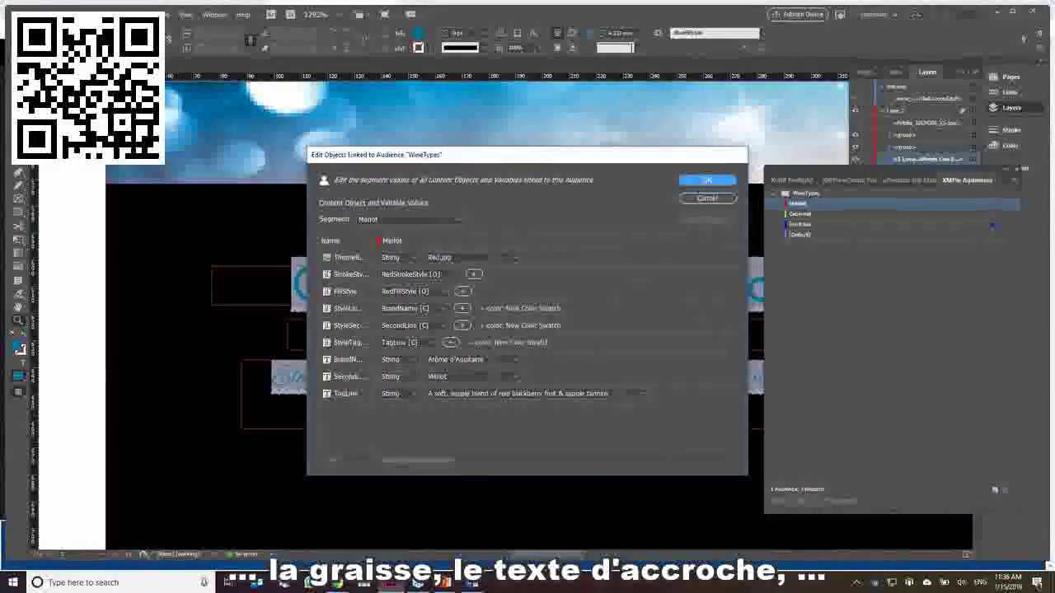
# - Review the linked object values of the Cabernet and Pinot Noir segments, then close the dialog without saving
pyautogui.click(408, 219)
pyautogui.click(416, 244)
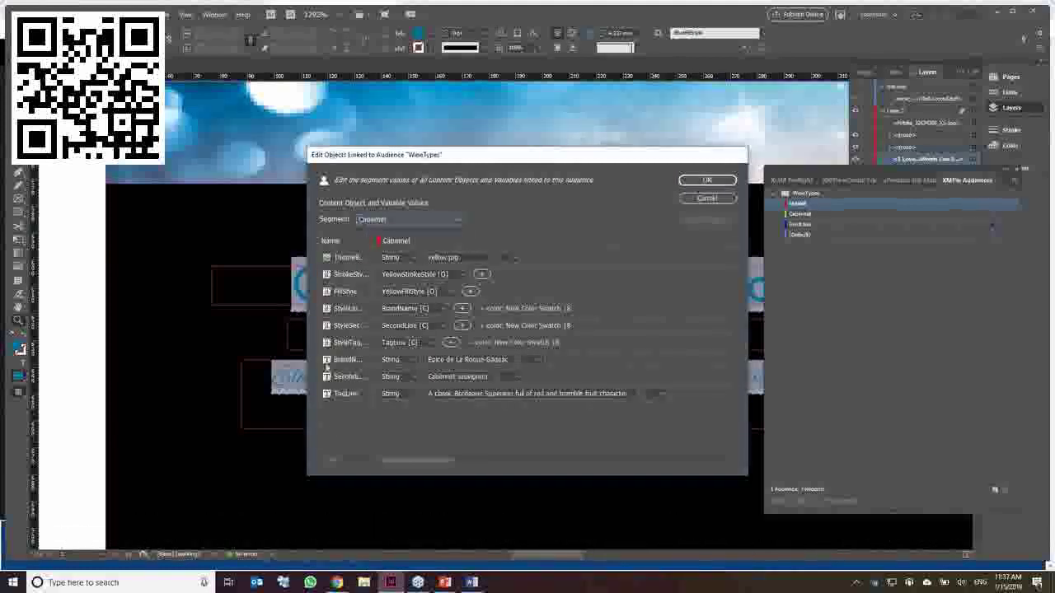
pyautogui.click(412, 228)
pyautogui.click(408, 251)
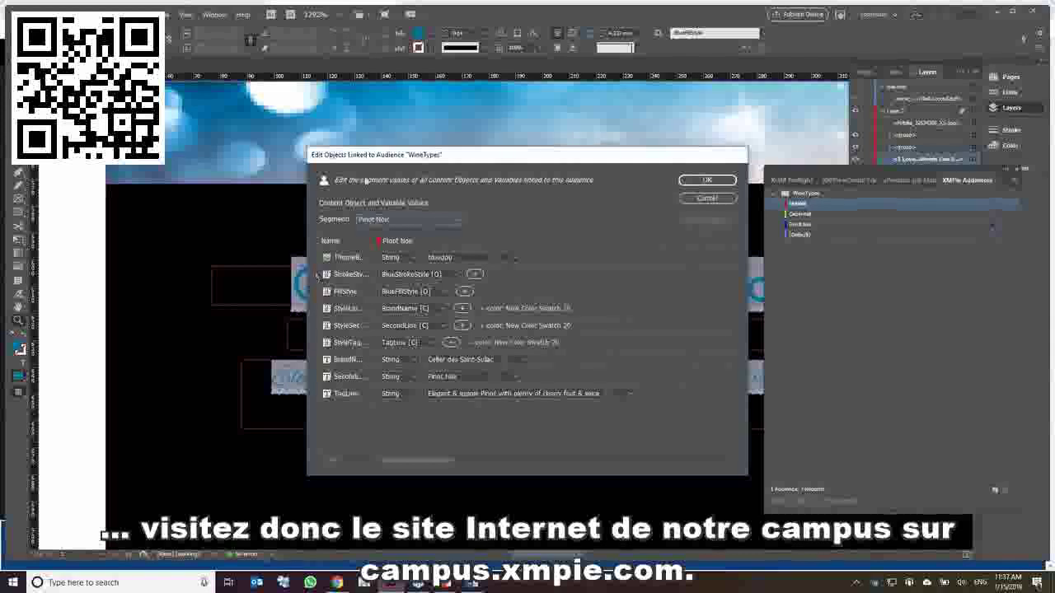
pyautogui.click(722, 201)
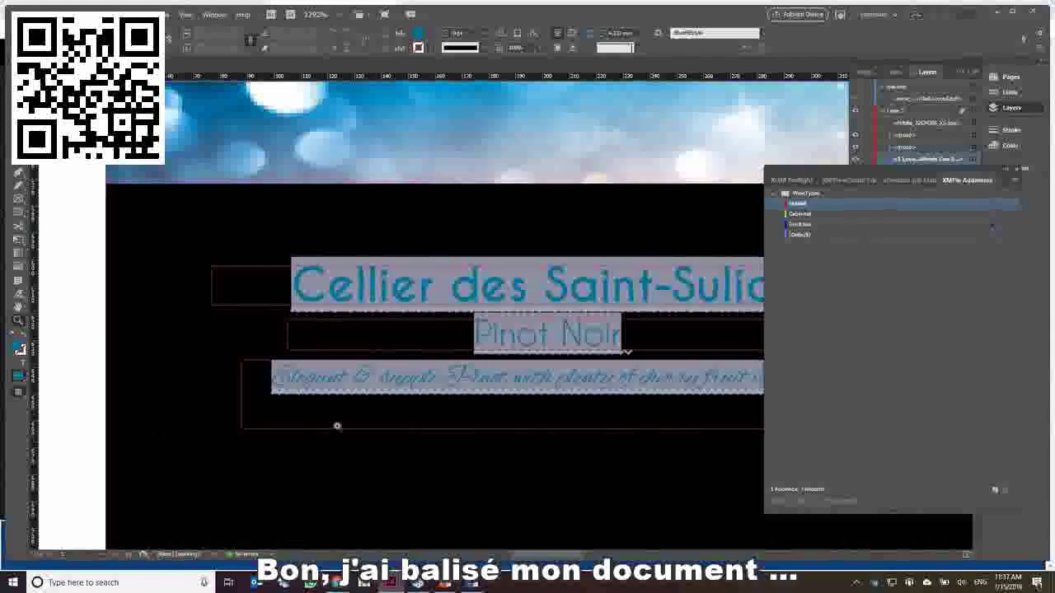
# - View the box artwork at 50% to examine the labels, the logo and the personalized message together
pyautogui.click(18, 323)
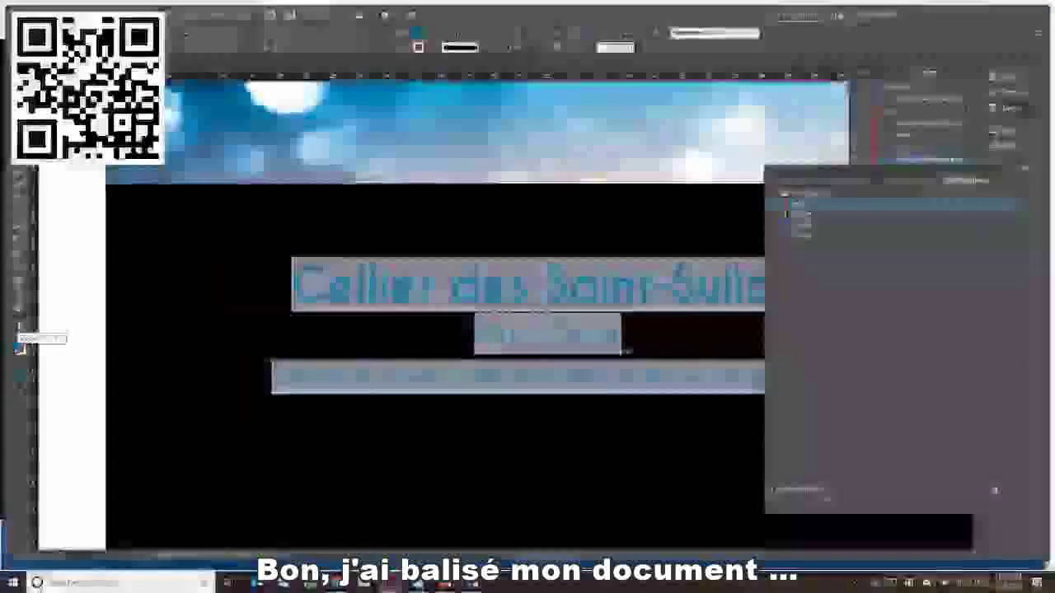
pyautogui.click(446, 322)
pyautogui.keyDown('alt'); pyautogui.click(446, 323); pyautogui.keyUp('alt')
pyautogui.keyDown('alt'); pyautogui.click(471, 349); pyautogui.keyUp('alt')
pyautogui.hscroll(10, 551, 554)
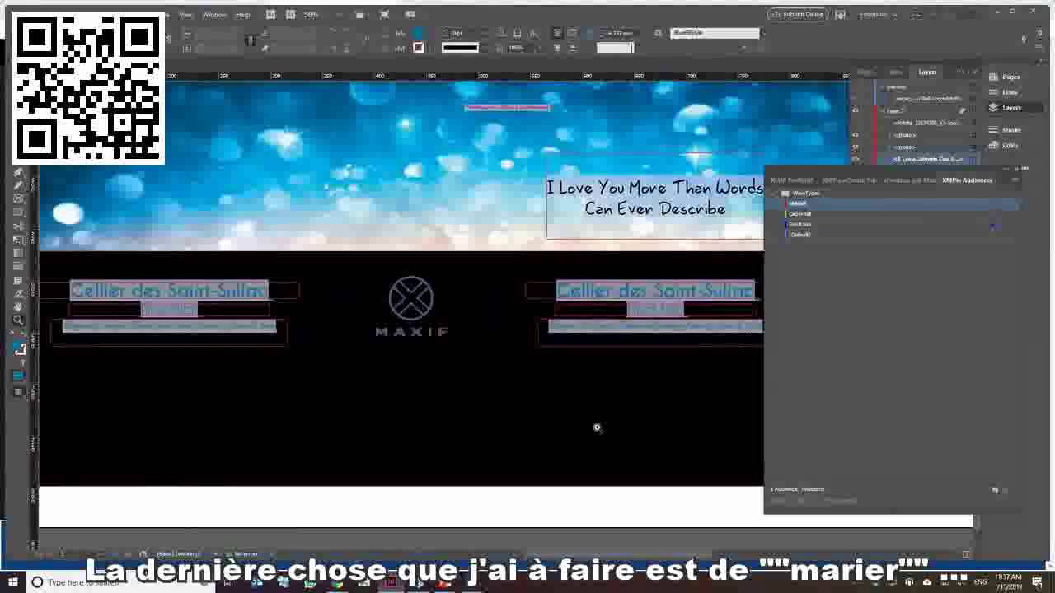
pyautogui.scroll(3, 595, 428)
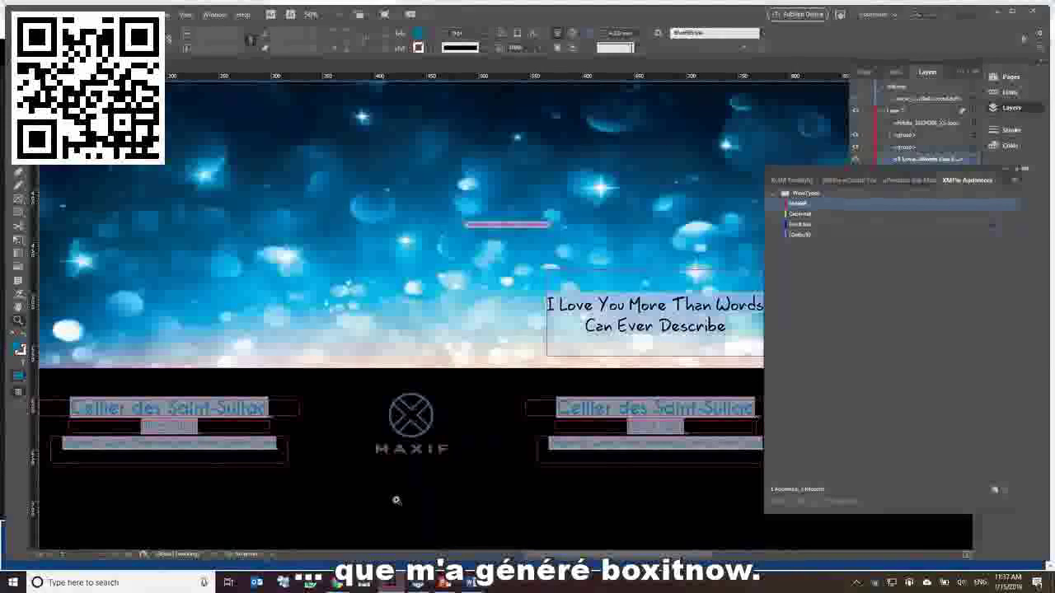
# - Switch to the Pressocup store in Chrome, reopen the Wine Box from the shopping cart and return to its Customize step
pyautogui.moveTo(345, 583)
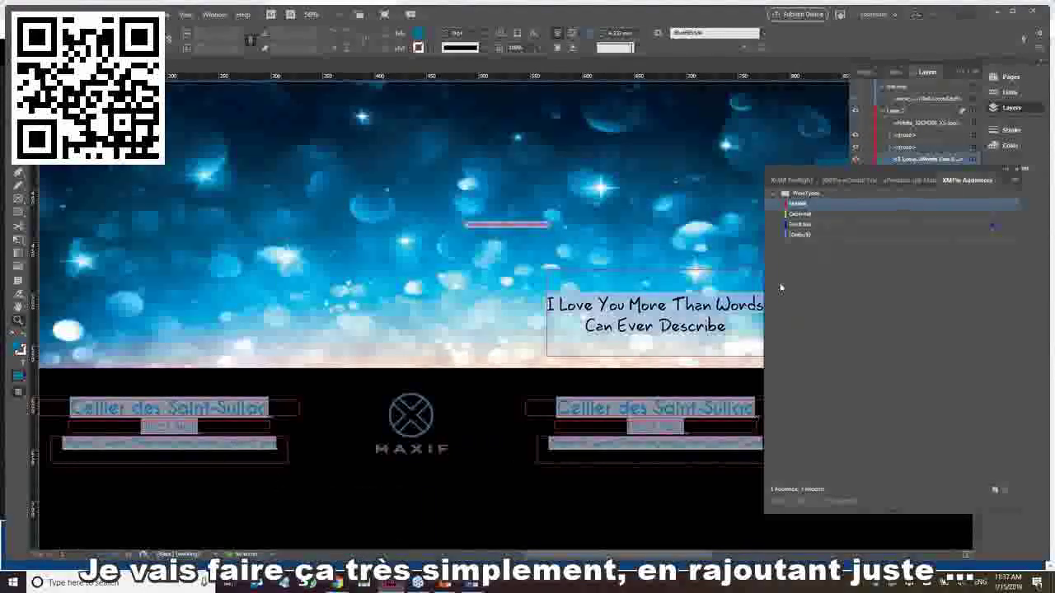
pyautogui.moveTo(336, 587)
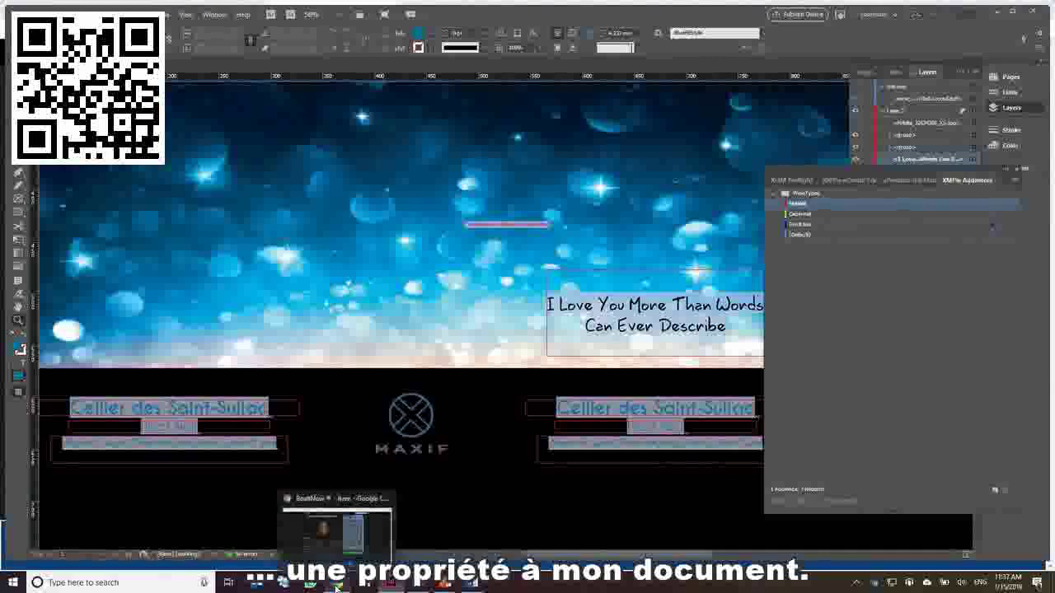
pyautogui.click(337, 532)
pyautogui.click(183, 12)
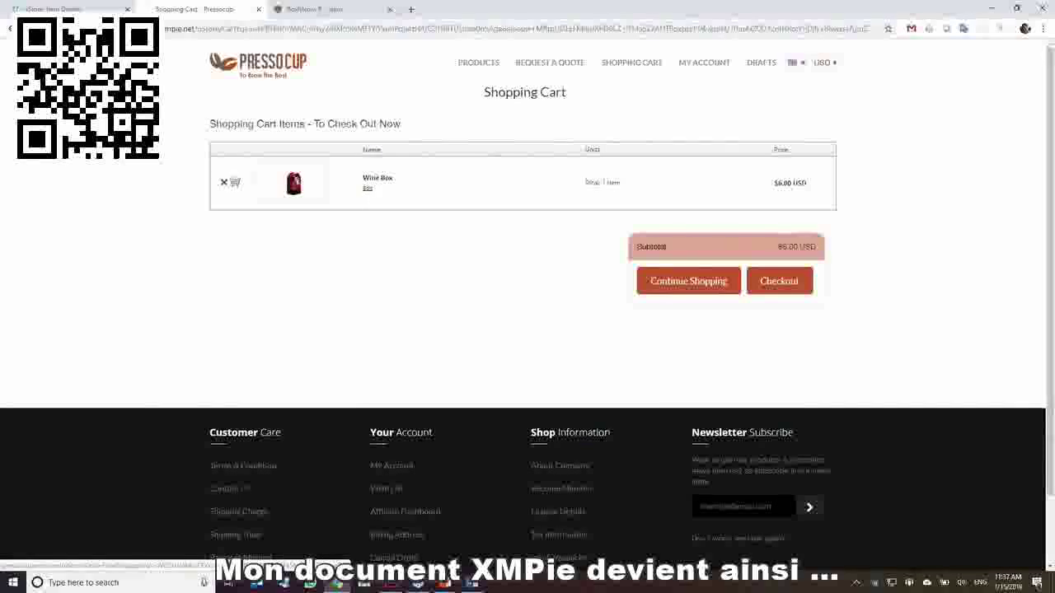
pyautogui.click(375, 212)
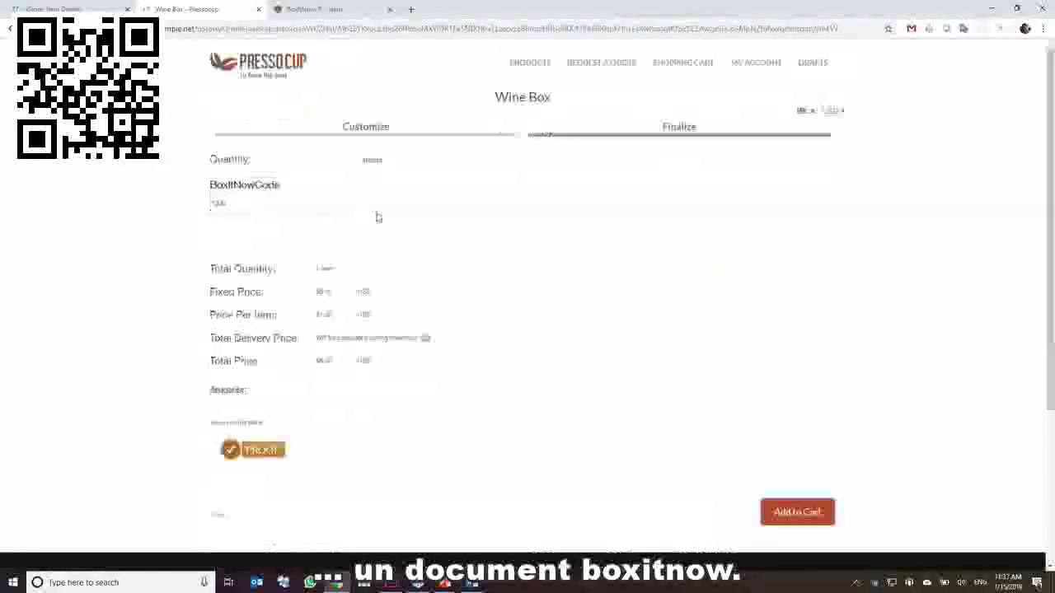
pyautogui.click(219, 516)
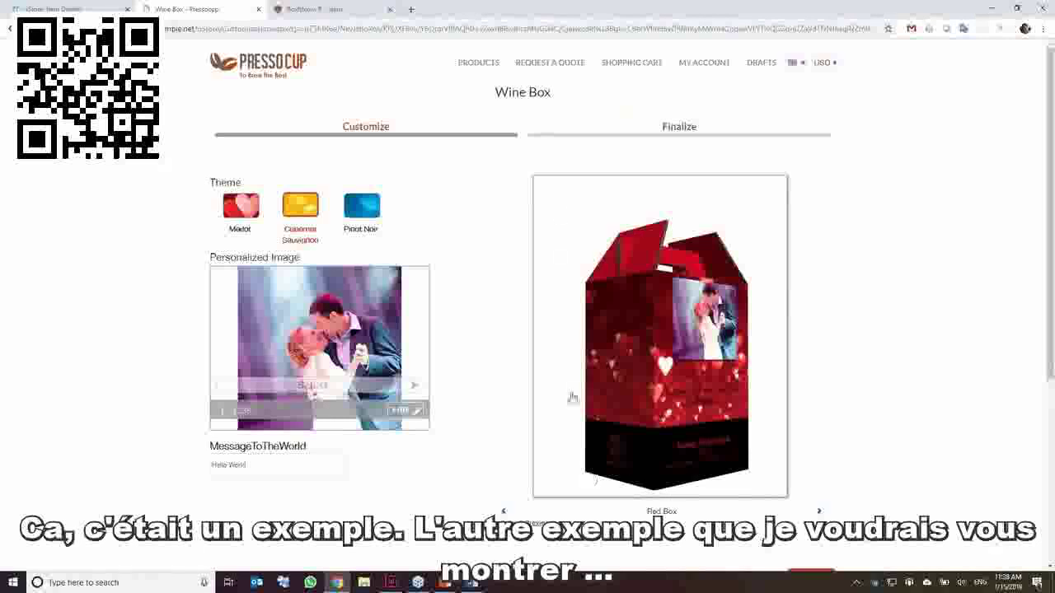
# - Open the packaging boxes category and place an order for Upload Backdrop for WineBox
pyautogui.click(498, 83)
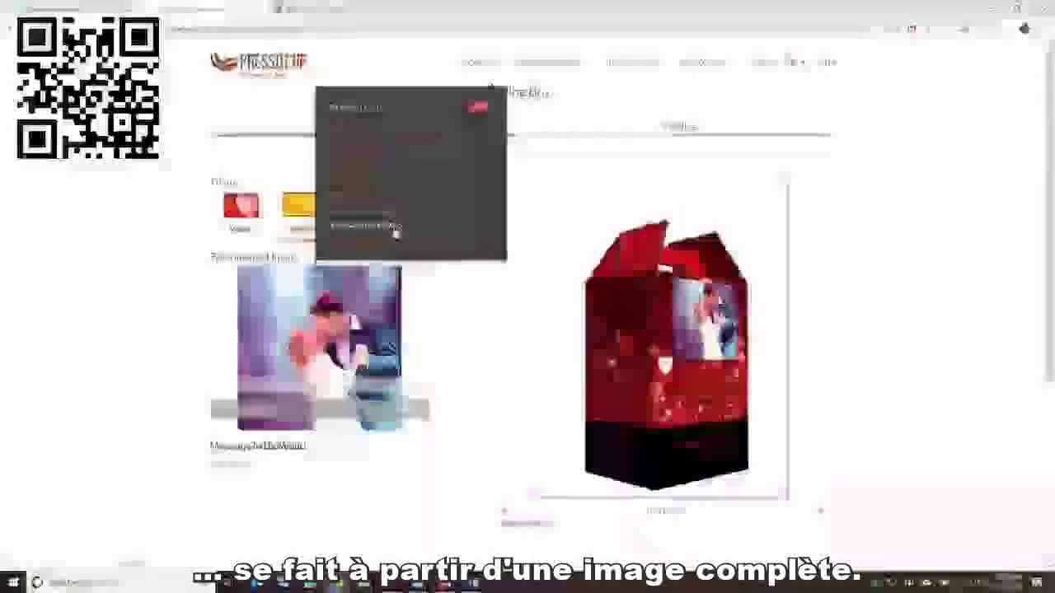
pyautogui.click(394, 230)
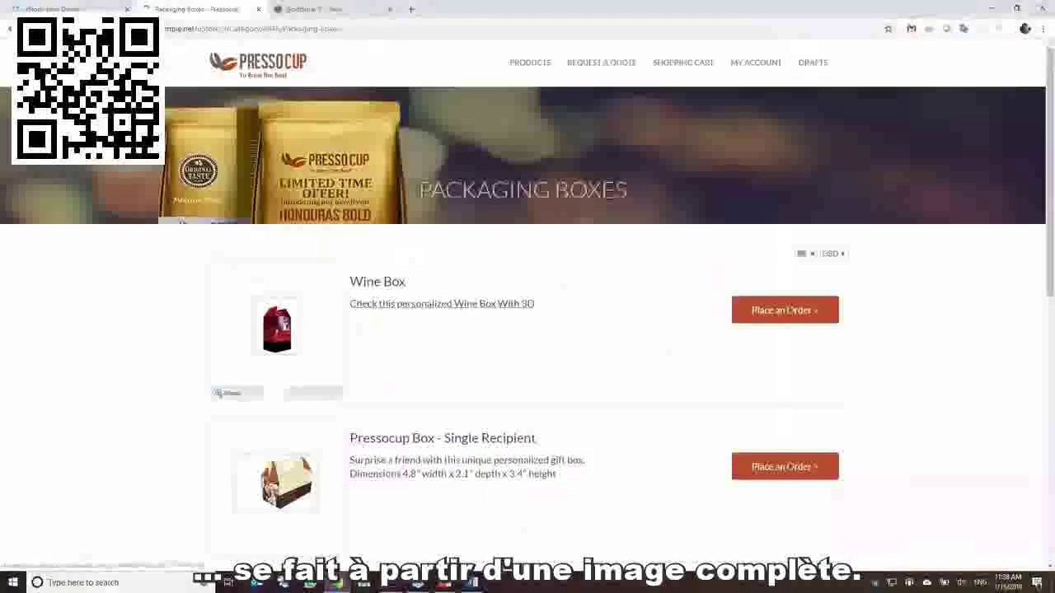
pyautogui.scroll(-5, 609, 331)
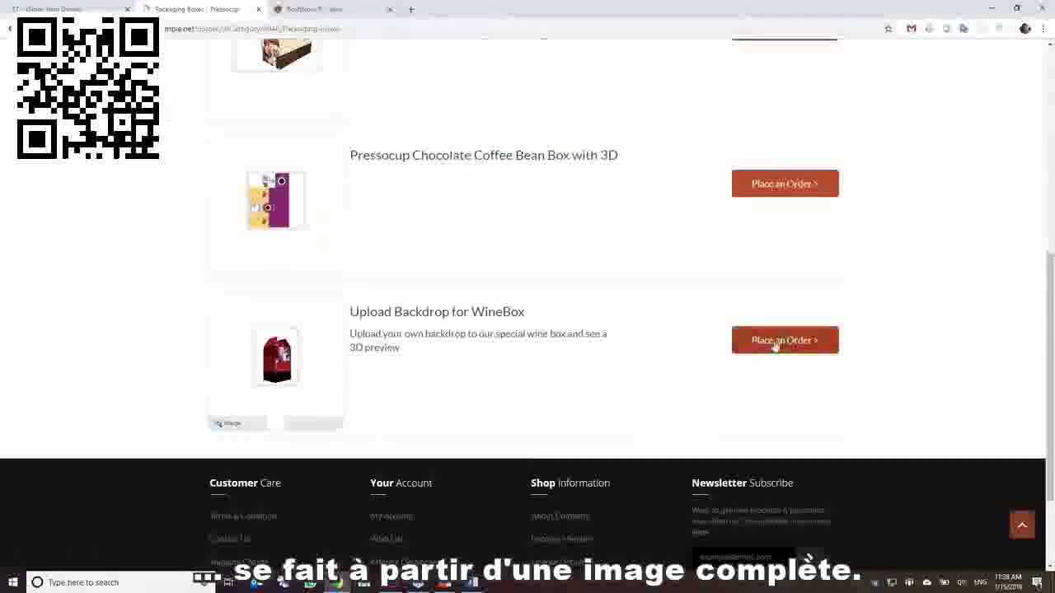
pyautogui.click(785, 341)
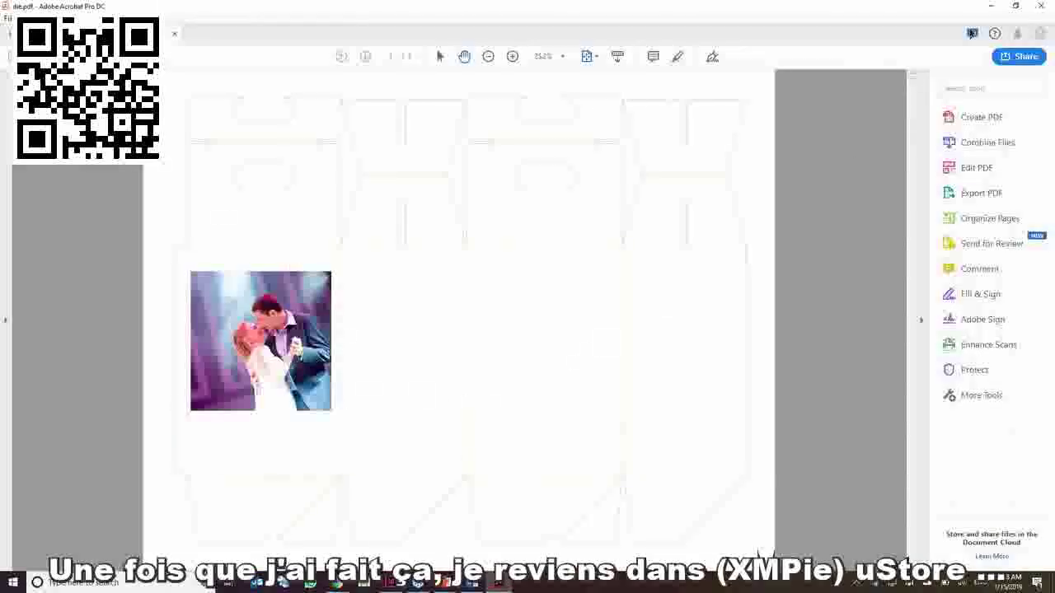
# - Switch from the die PDF in Acrobat back to the Pressocup store in Chrome and continue to the wine box's Customize step
pyautogui.click(990, 10)
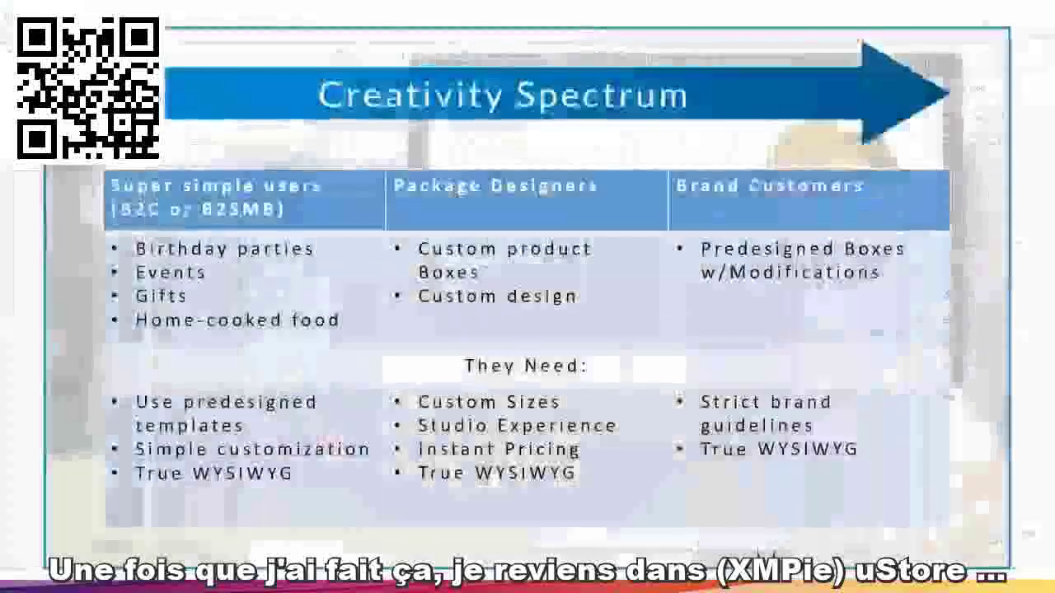
pyautogui.hotkey('alt', 'Tab')
pyautogui.hotkey('alt', 'Tab')
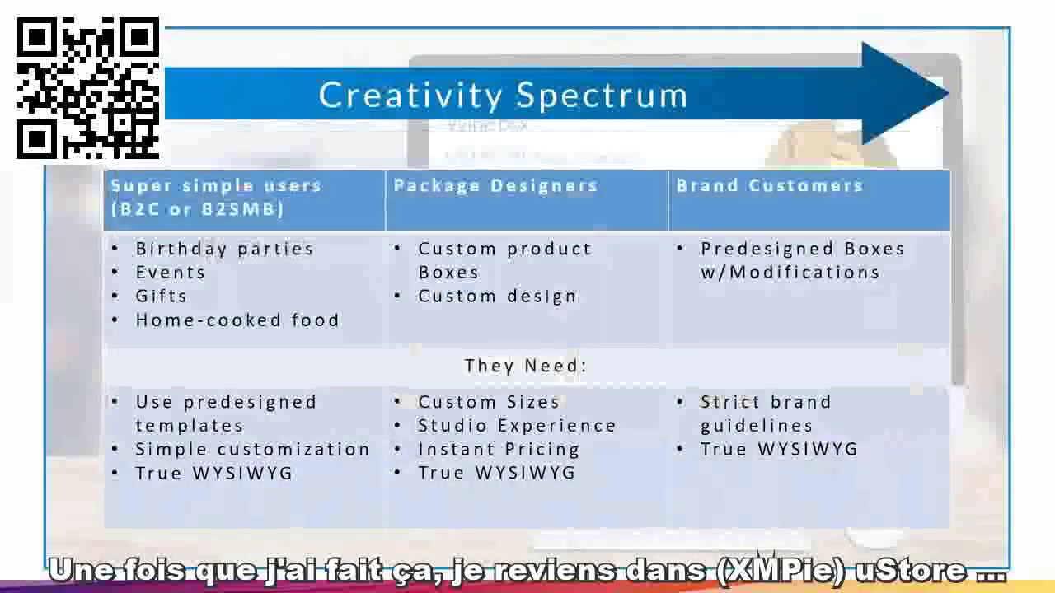
pyautogui.click(791, 567)
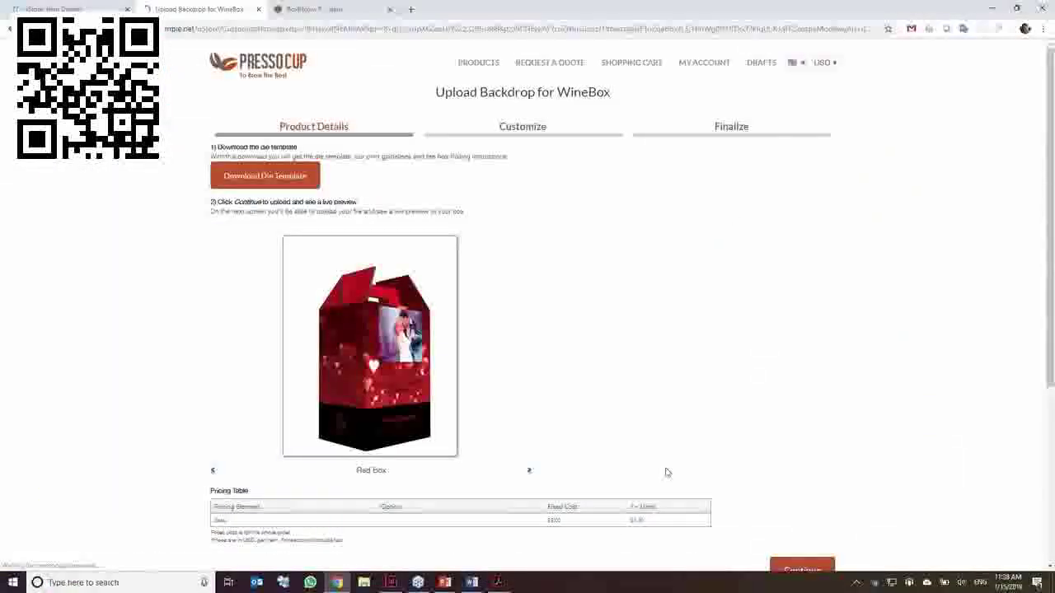
# - Upload the die PDF with the couple's photo as the Backdrop image for the wine box
pyautogui.click(338, 319)
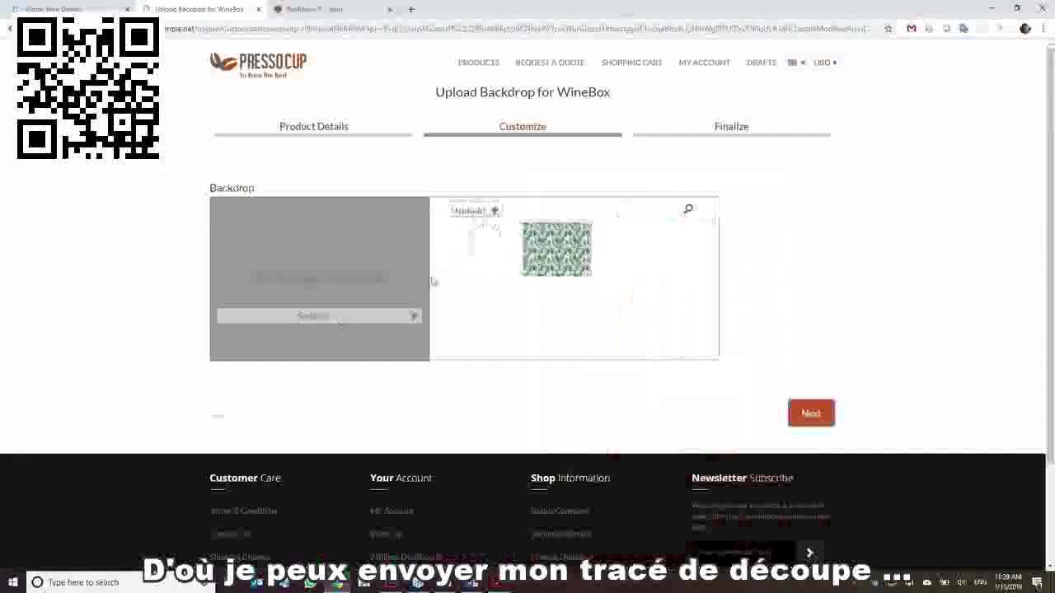
pyautogui.click(475, 211)
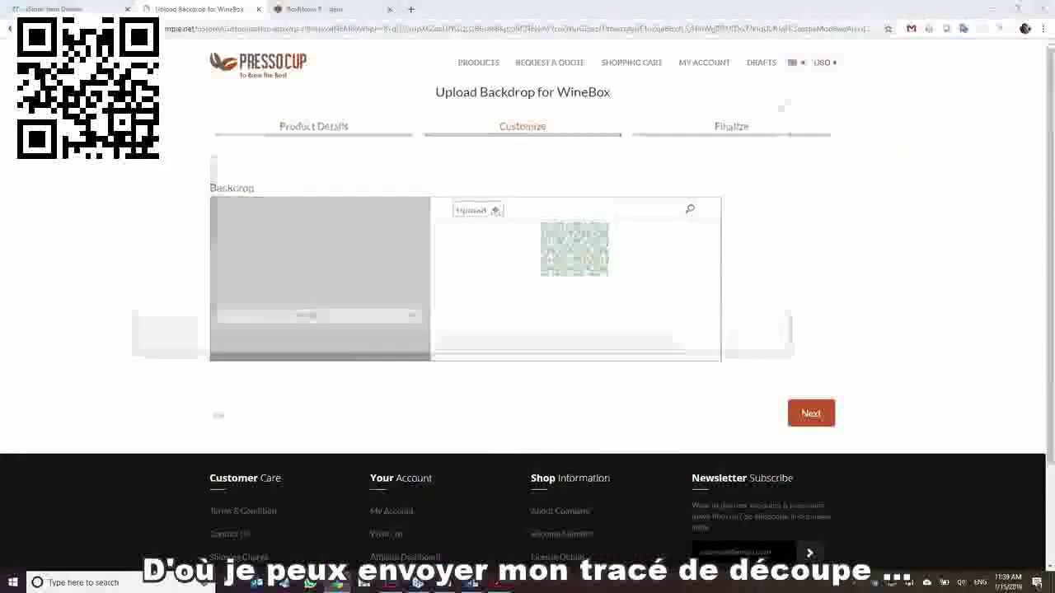
pyautogui.doubleClick(237, 186)
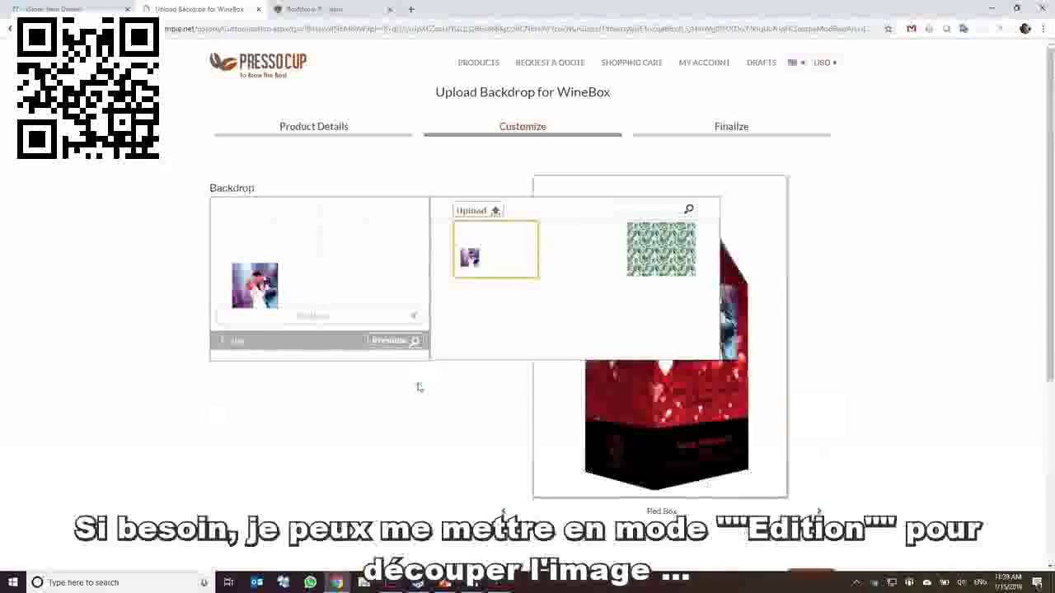
# - Refresh the preview, switch it to 3D, and turn and zoom the box to examine the photo panel
pyautogui.click(534, 524)
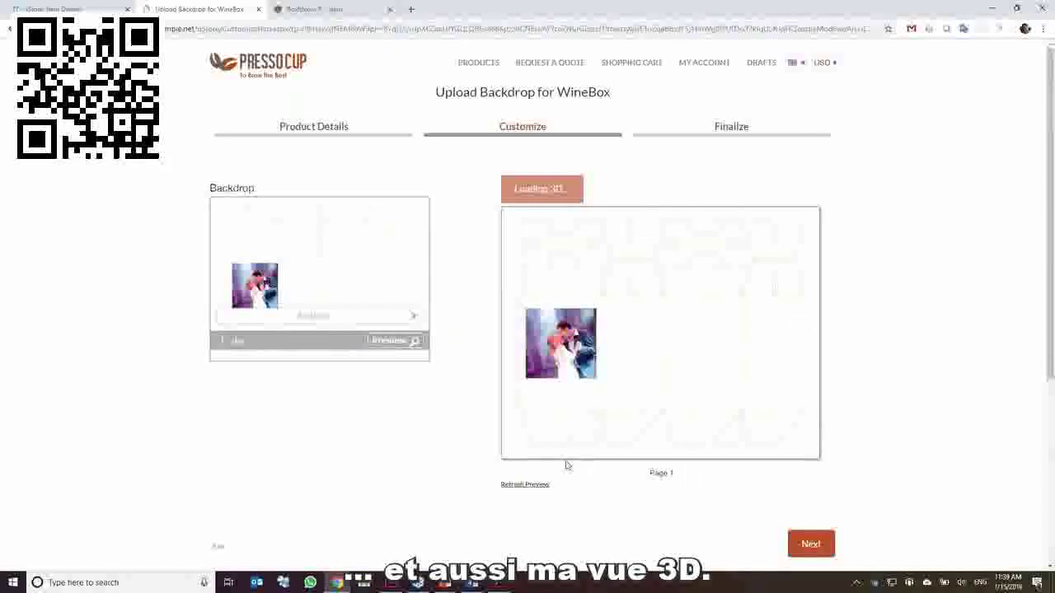
pyautogui.click(549, 192)
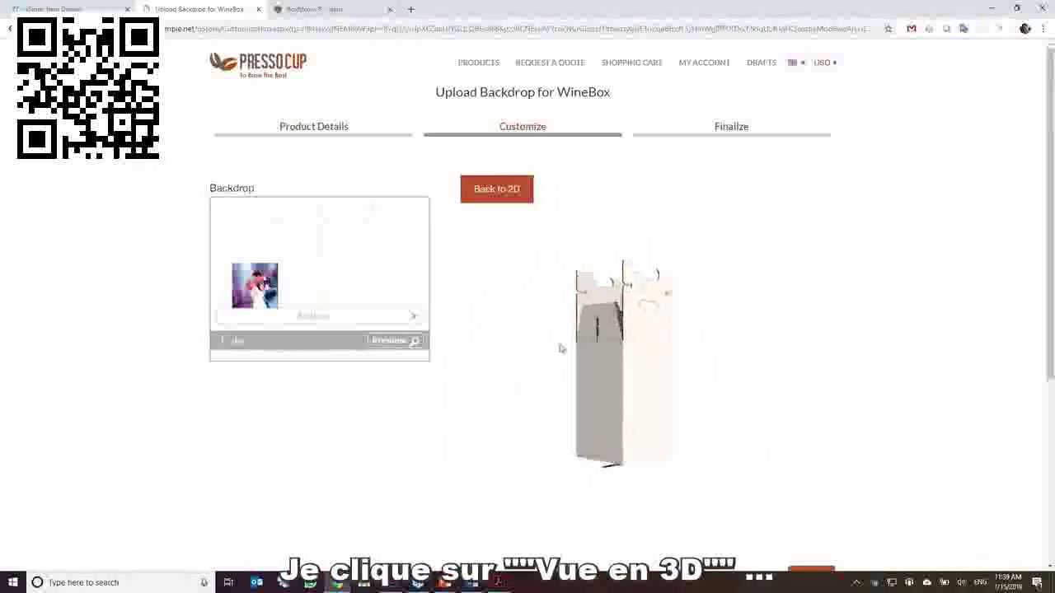
pyautogui.moveTo(560, 394); pyautogui.dragTo(681, 346)
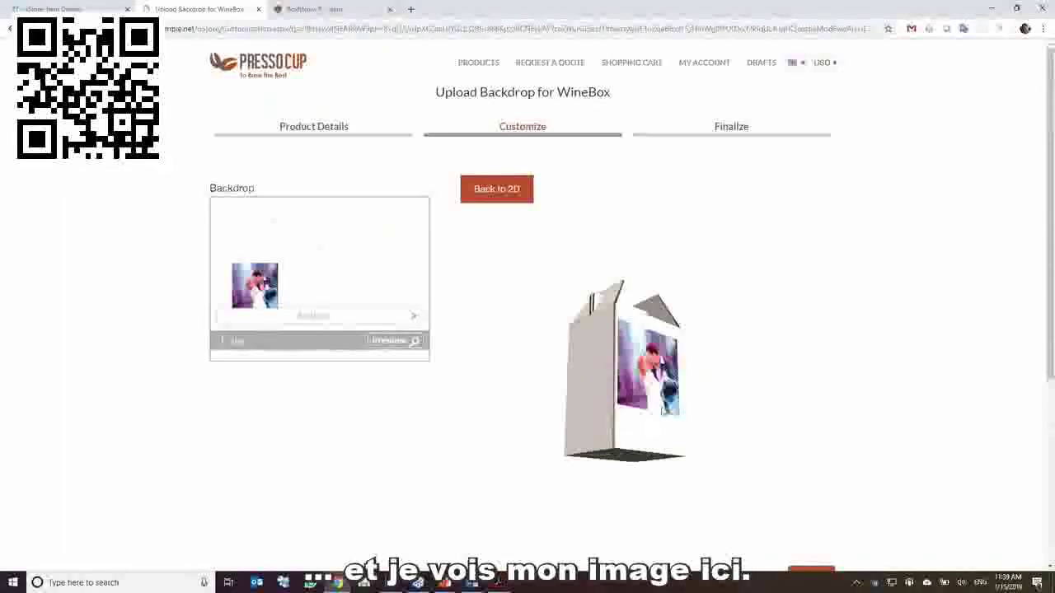
pyautogui.scroll(3, 657, 408)
pyautogui.scroll(-2, 655, 406)
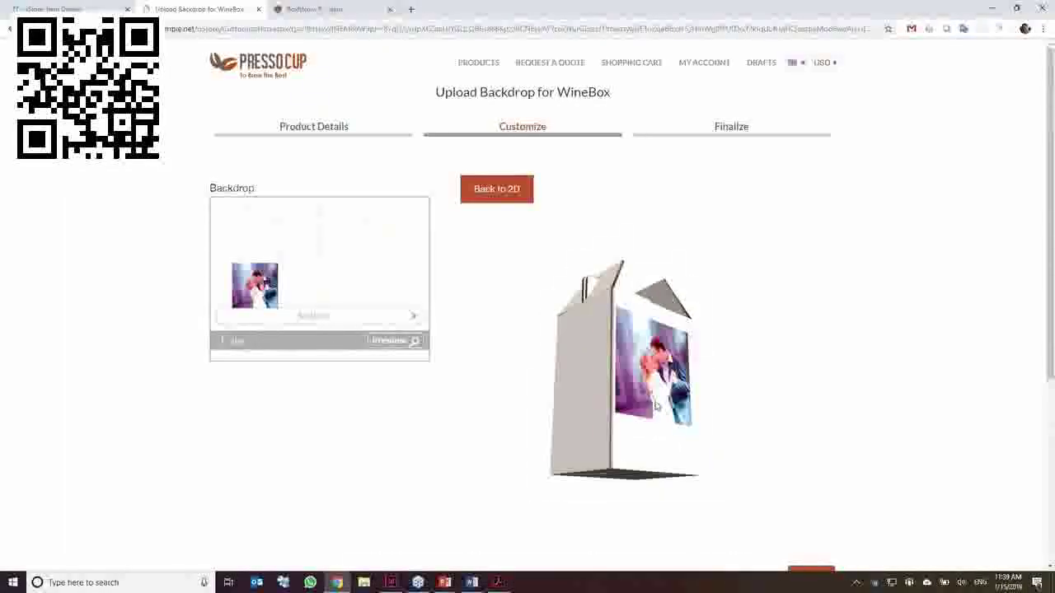